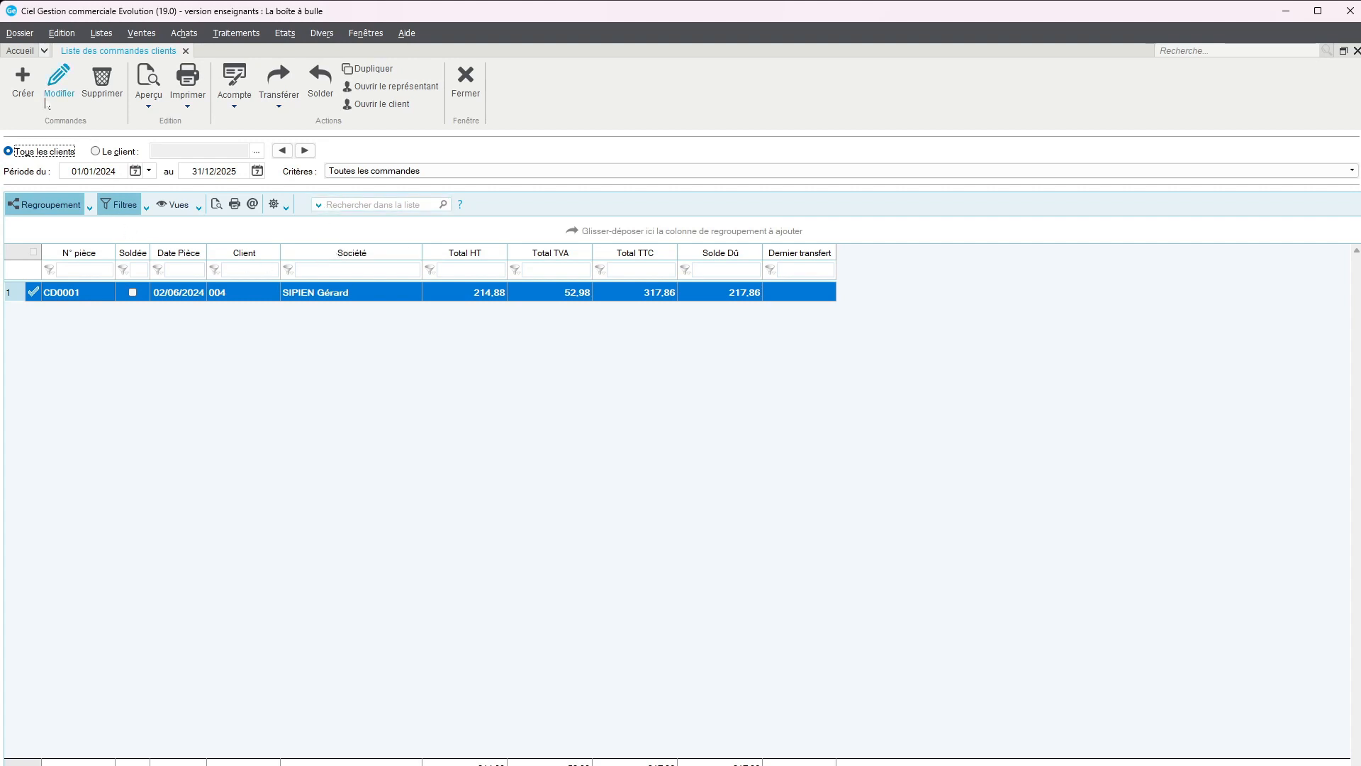
- Create a new customer order for Boulangerie Du parc with the delivery date 22/10/2024
left_click(27, 87)
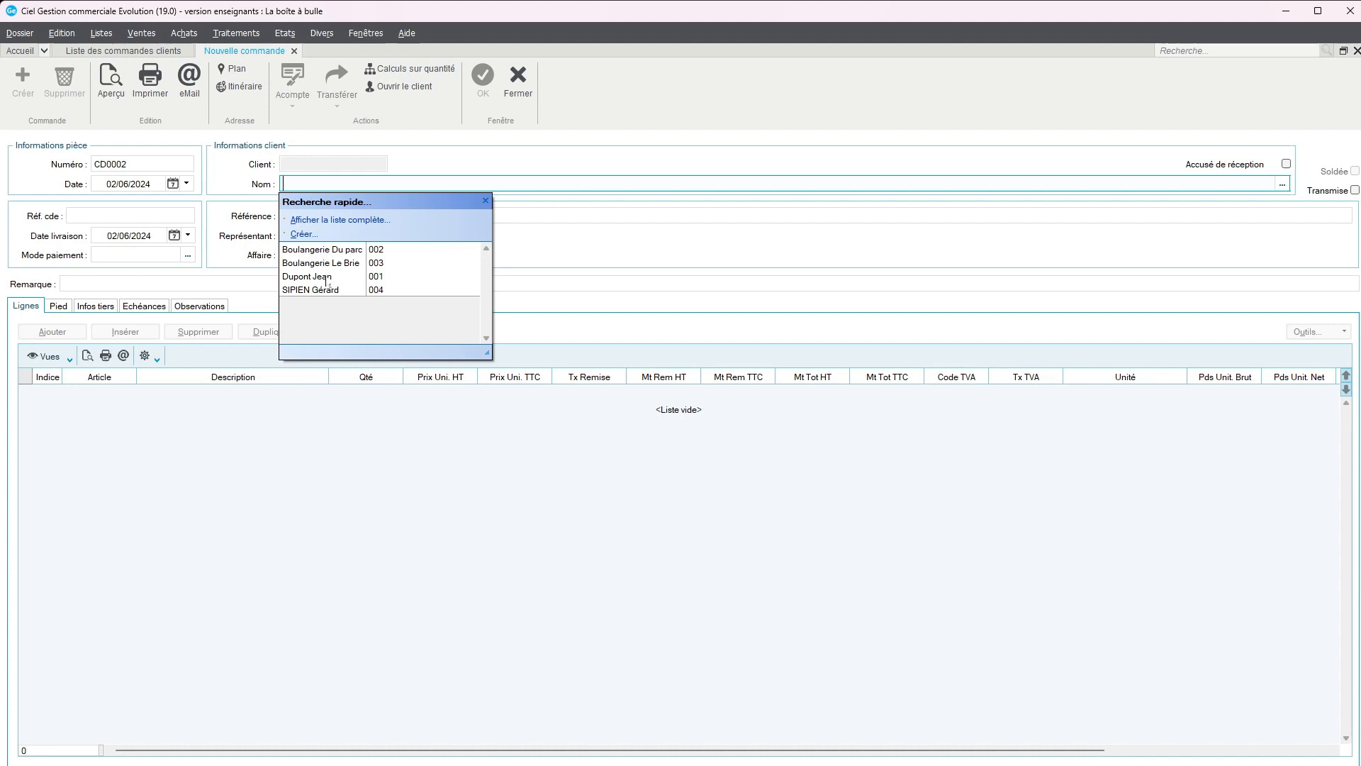
left_click(333, 249)
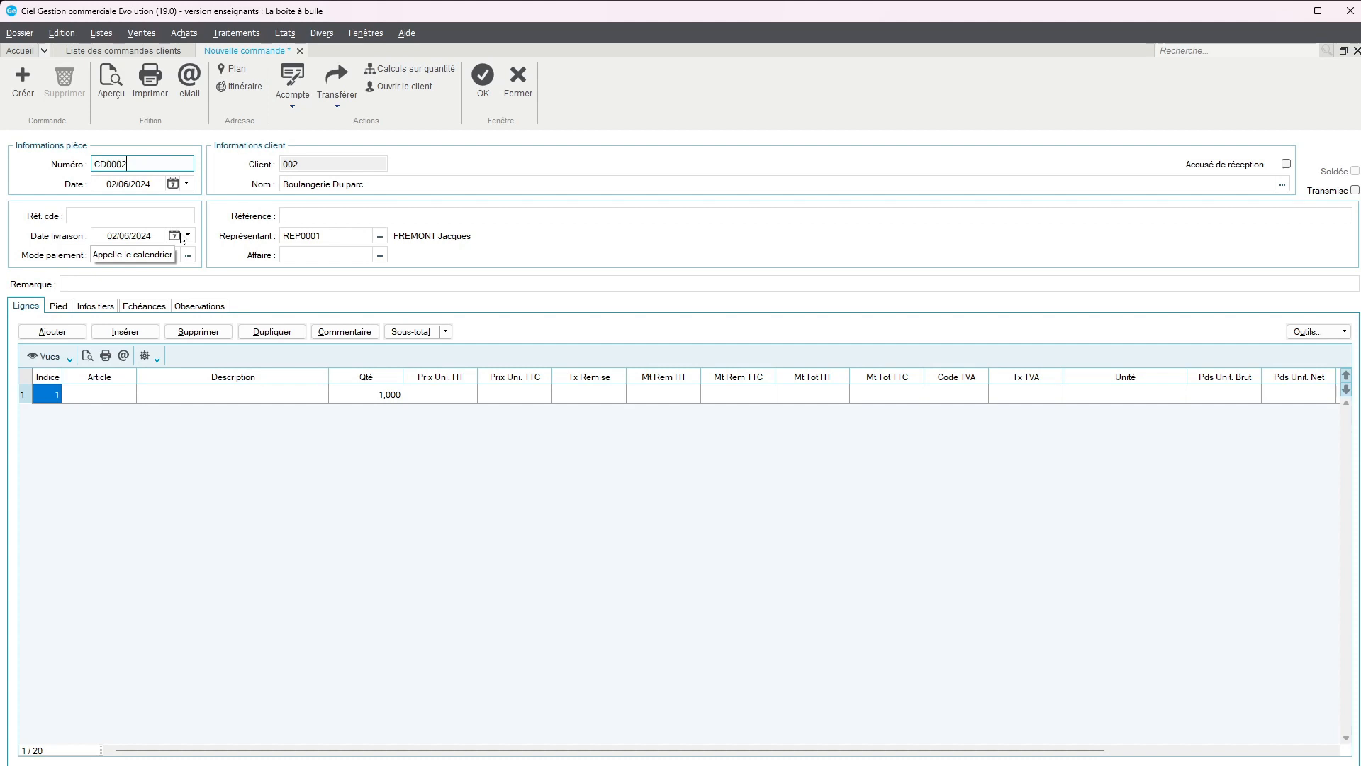
left_click(181, 238)
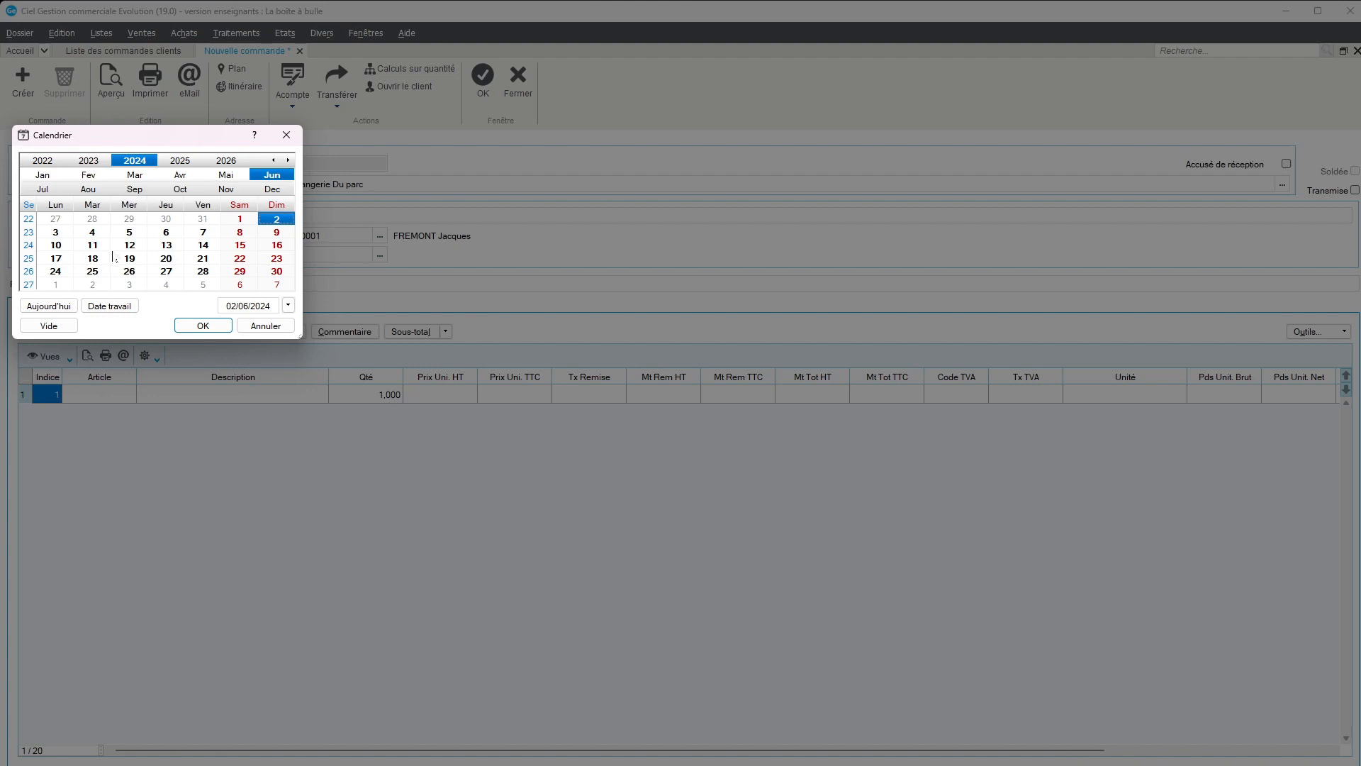
left_click(203, 271)
left_click(180, 189)
left_click(92, 258)
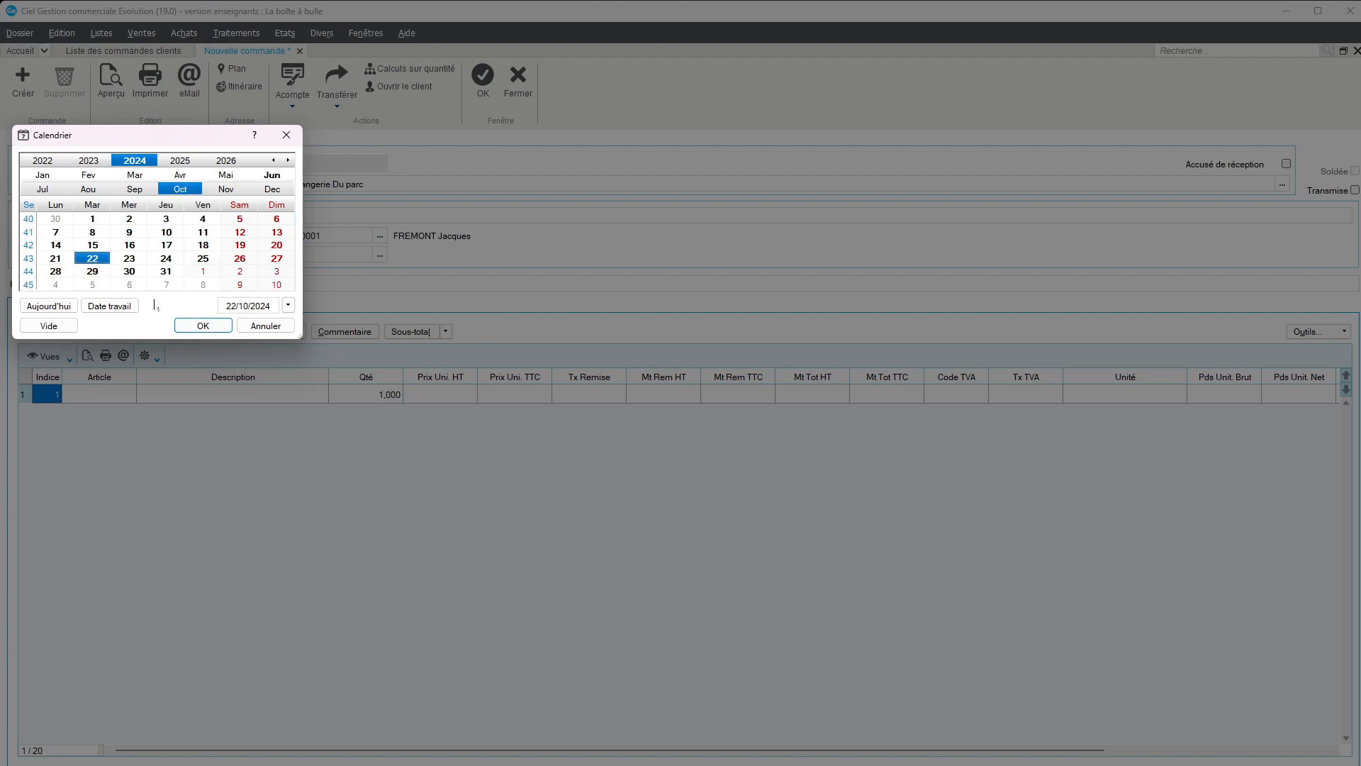
left_click(202, 326)
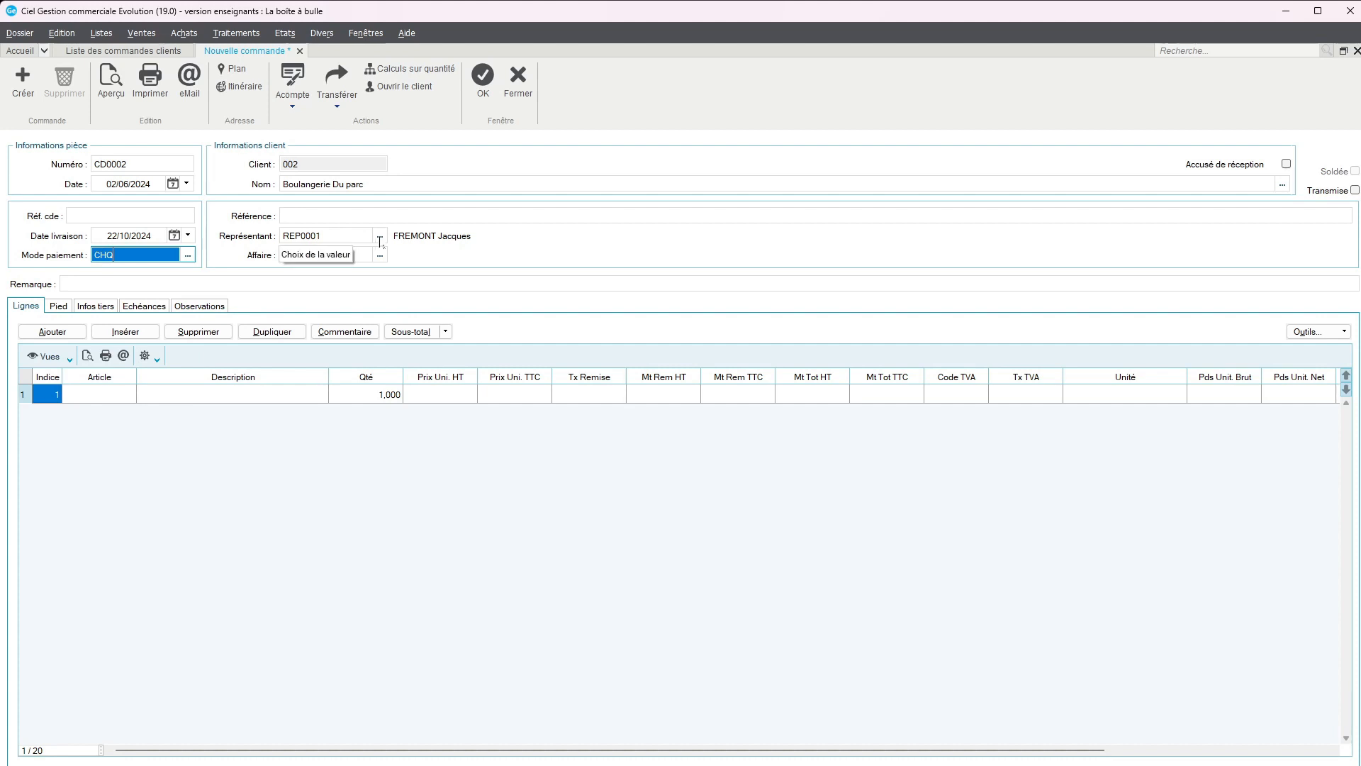
- Fill the first order line with the article Etiquette adhésive (ART03) and a quantity of 500
left_click(104, 399)
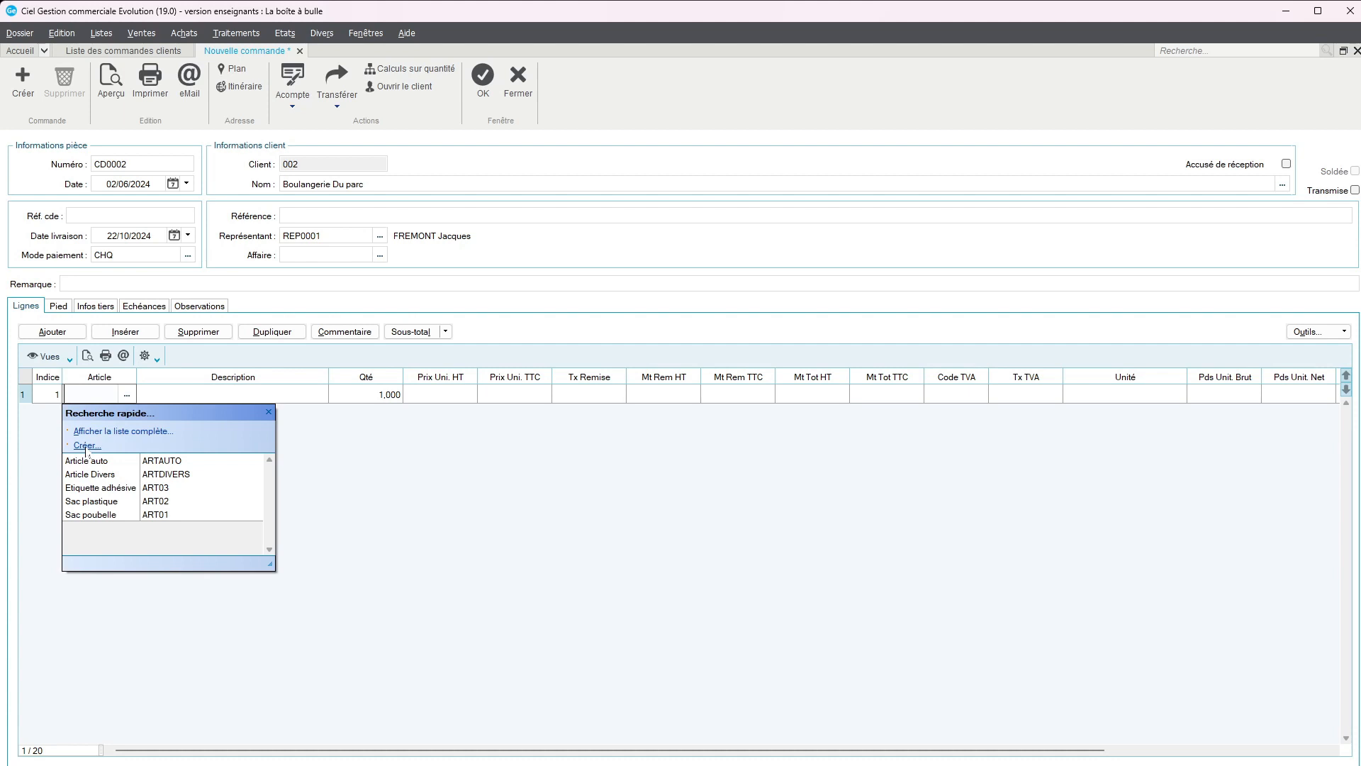
left_click(102, 489)
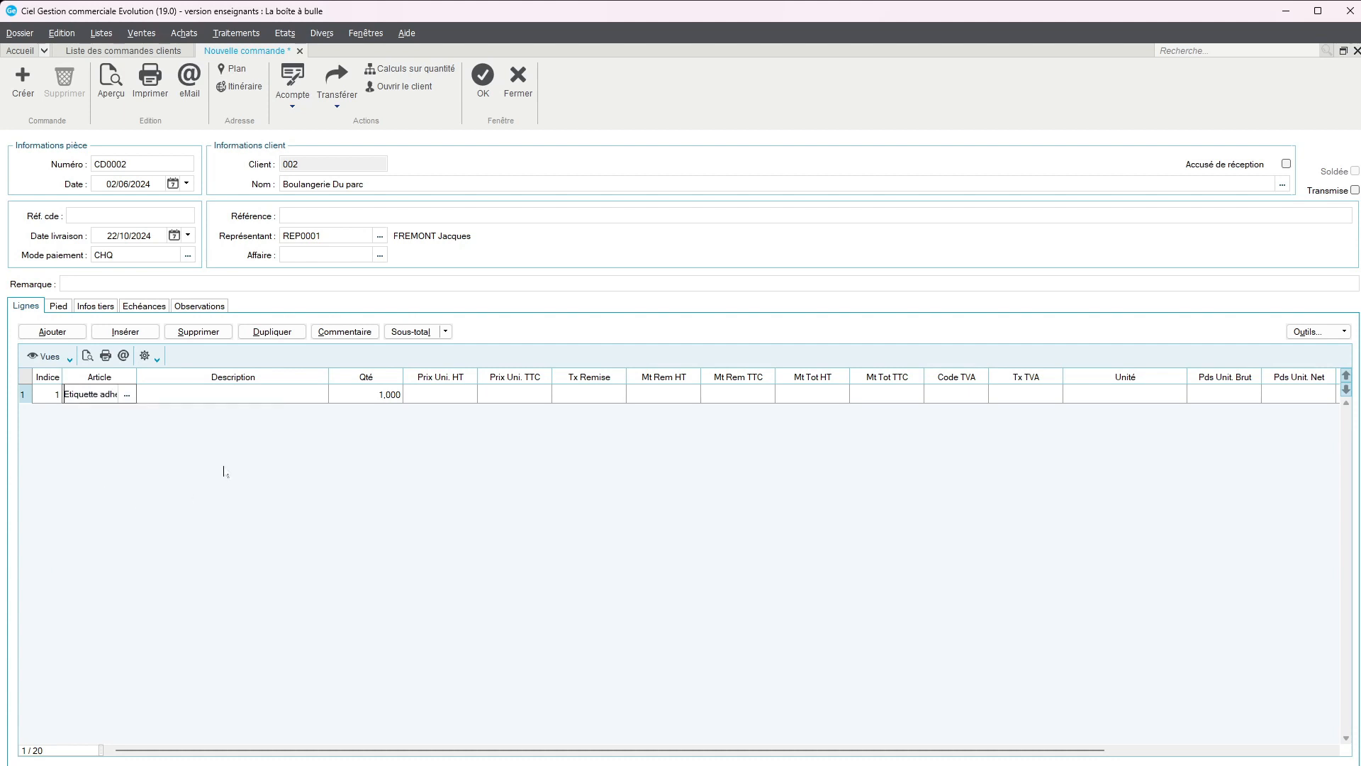
left_click(380, 394)
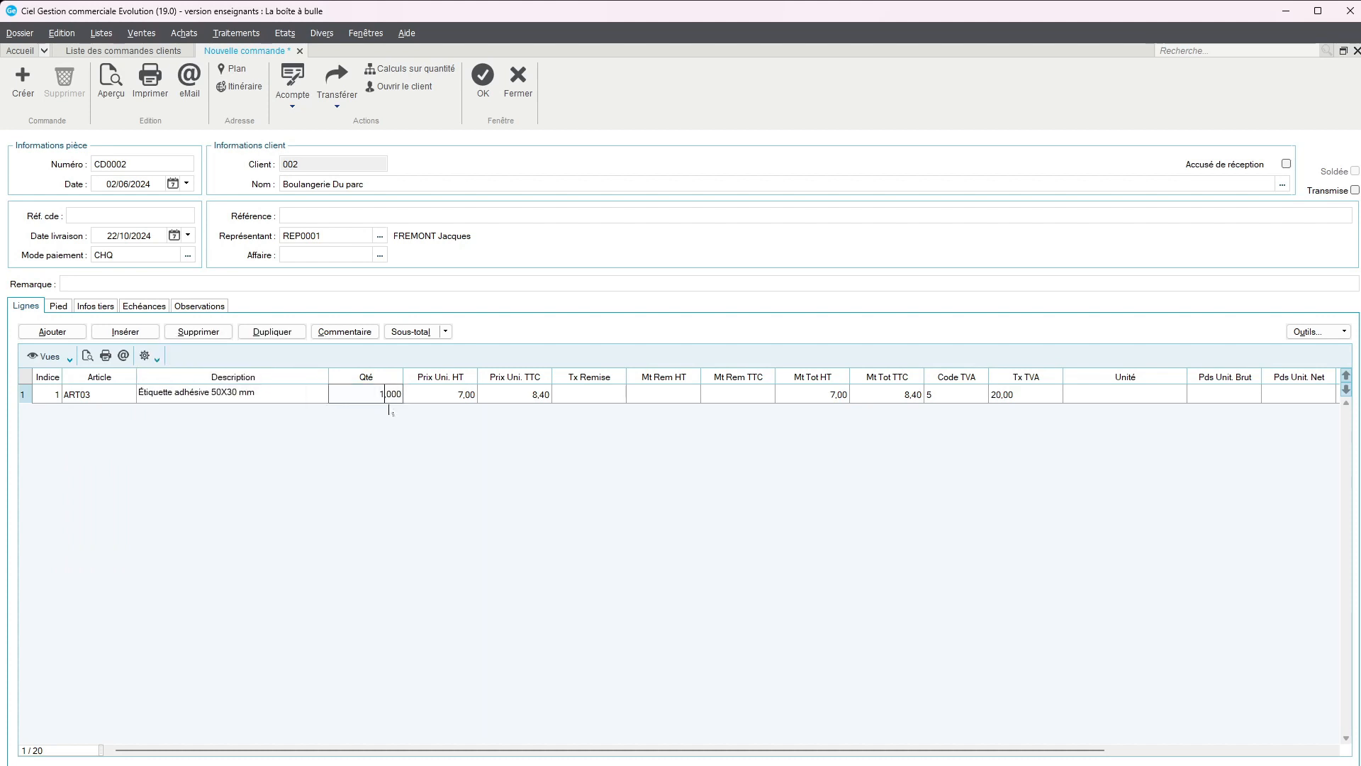
type("500")
key("Return")
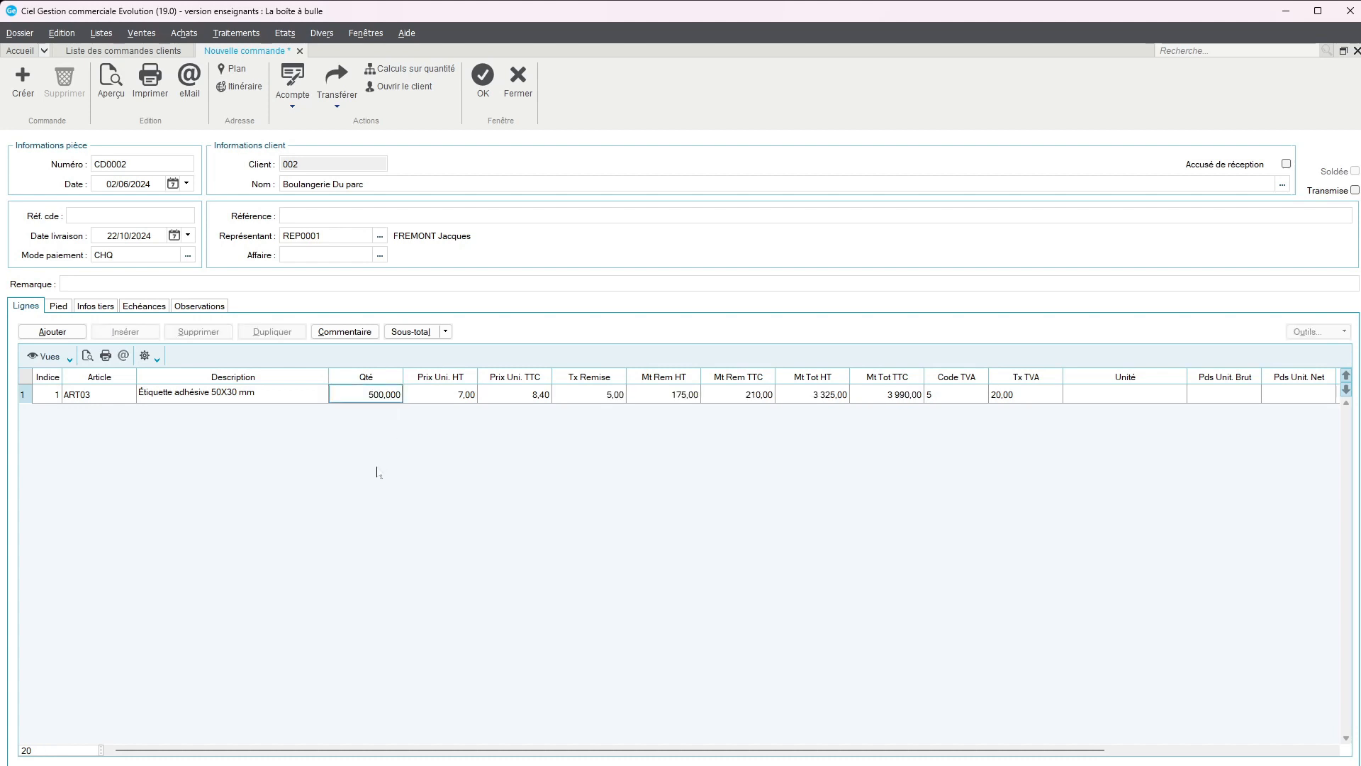
- Check the tariff code in the additional details of the order's client record, then close the record
left_click(417, 90)
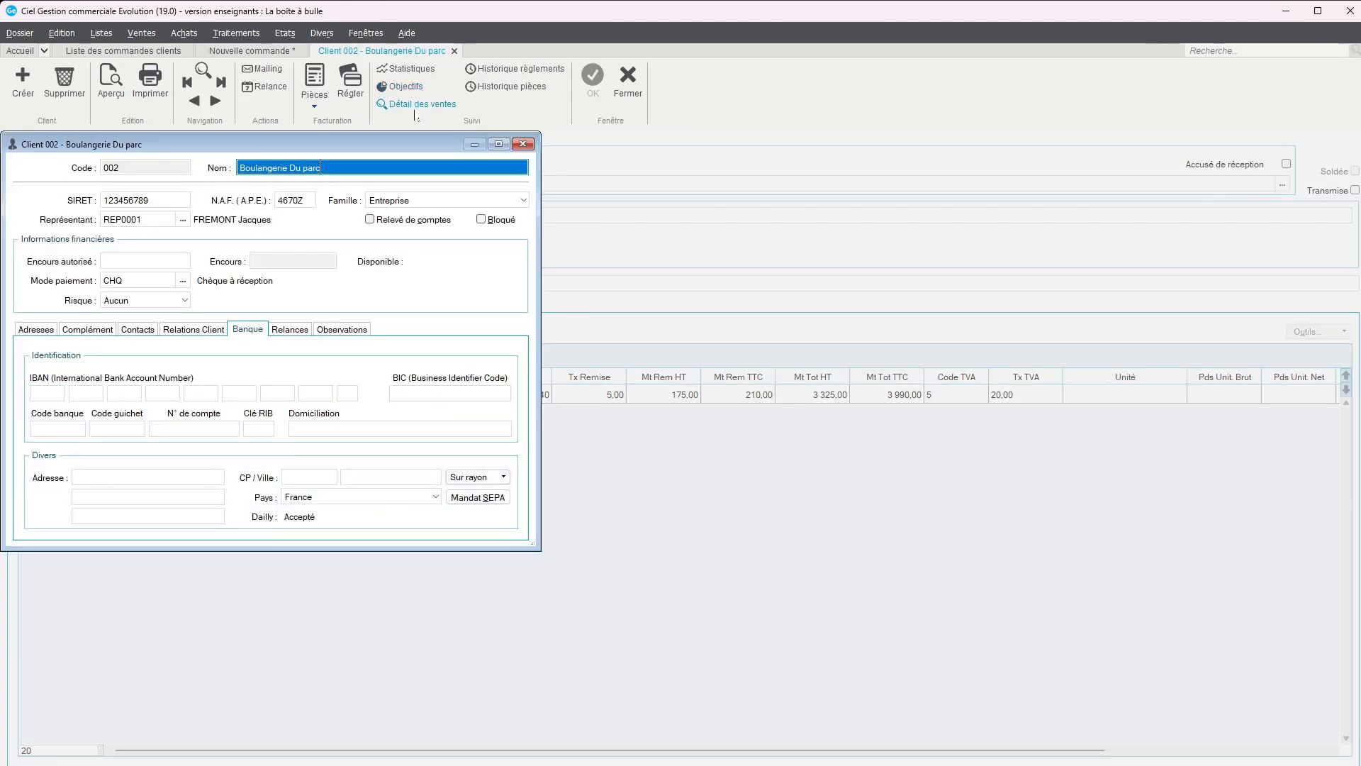
left_click(88, 329)
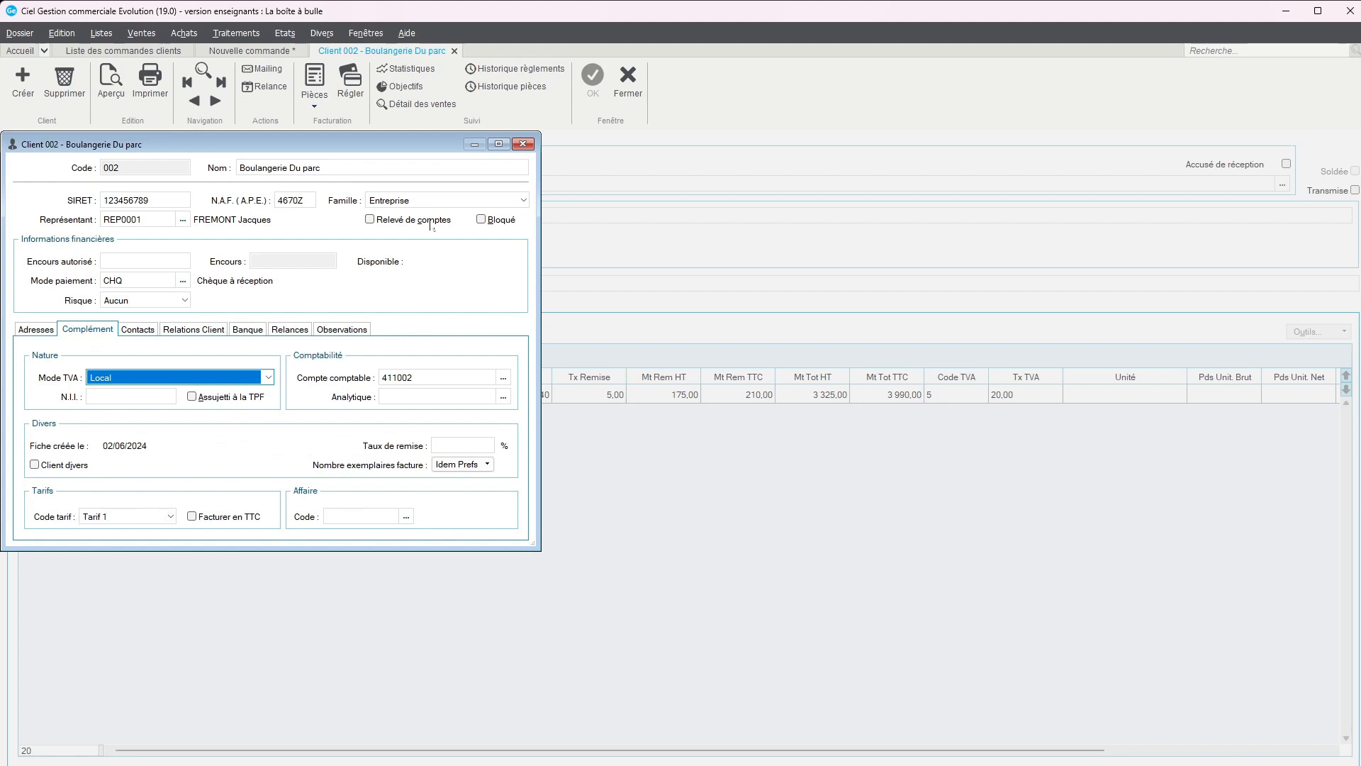
left_click(523, 144)
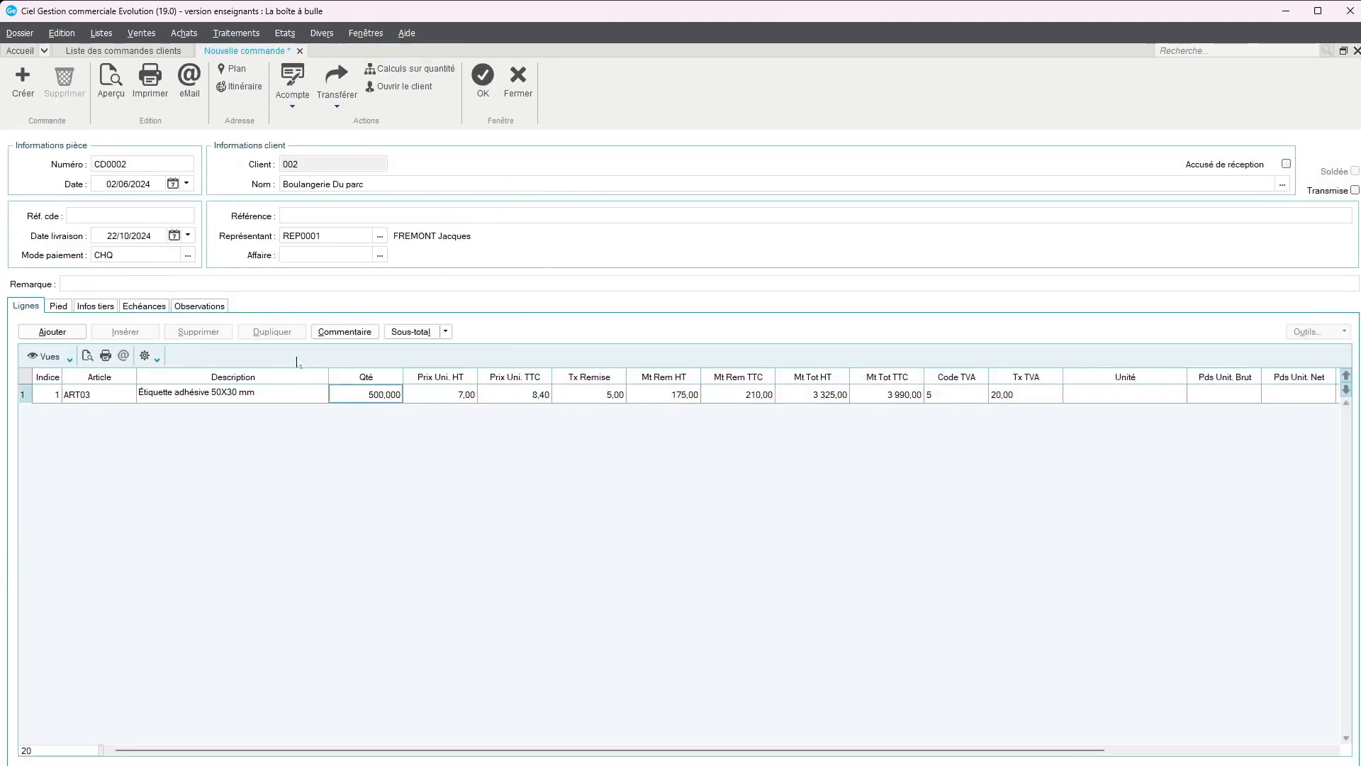
- Examine the price grid in the record of the article ART03 Etiquette adhésive
left_click(101, 32)
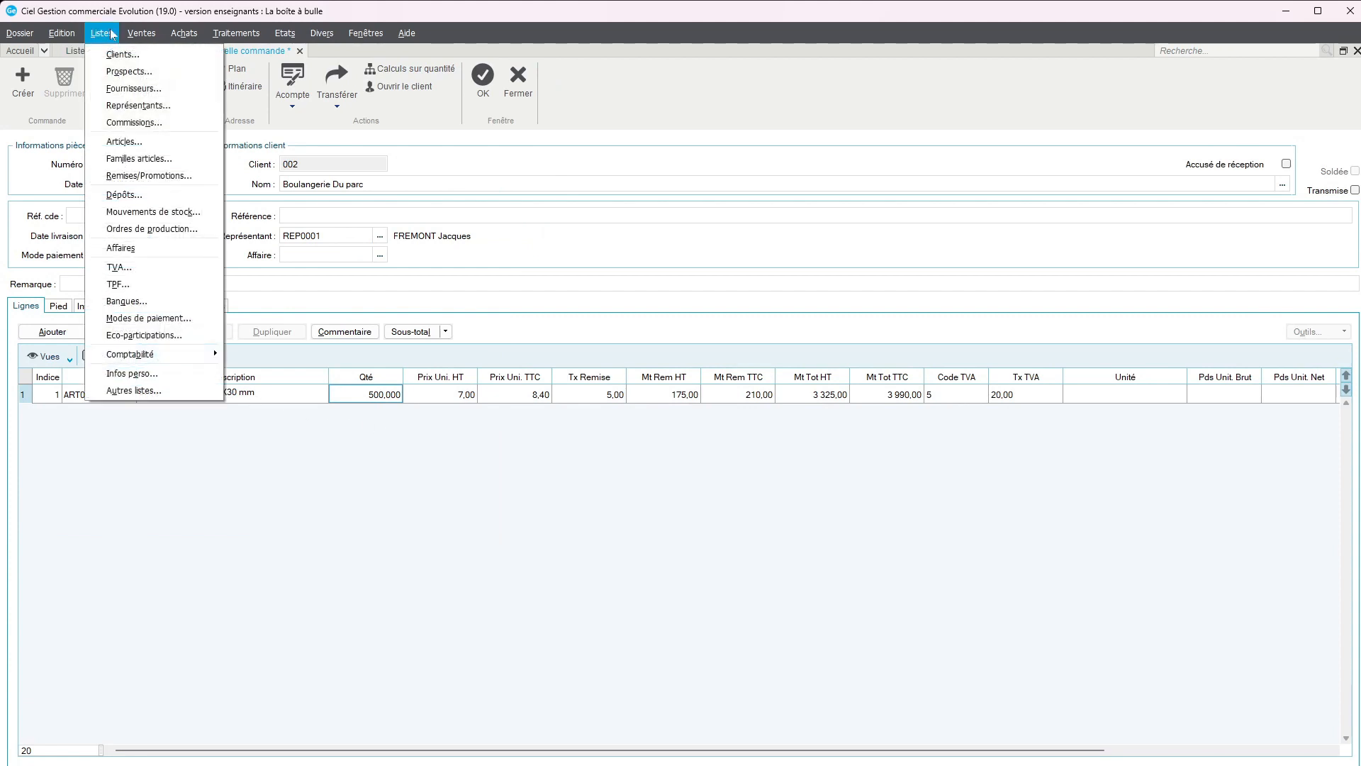
left_click(131, 147)
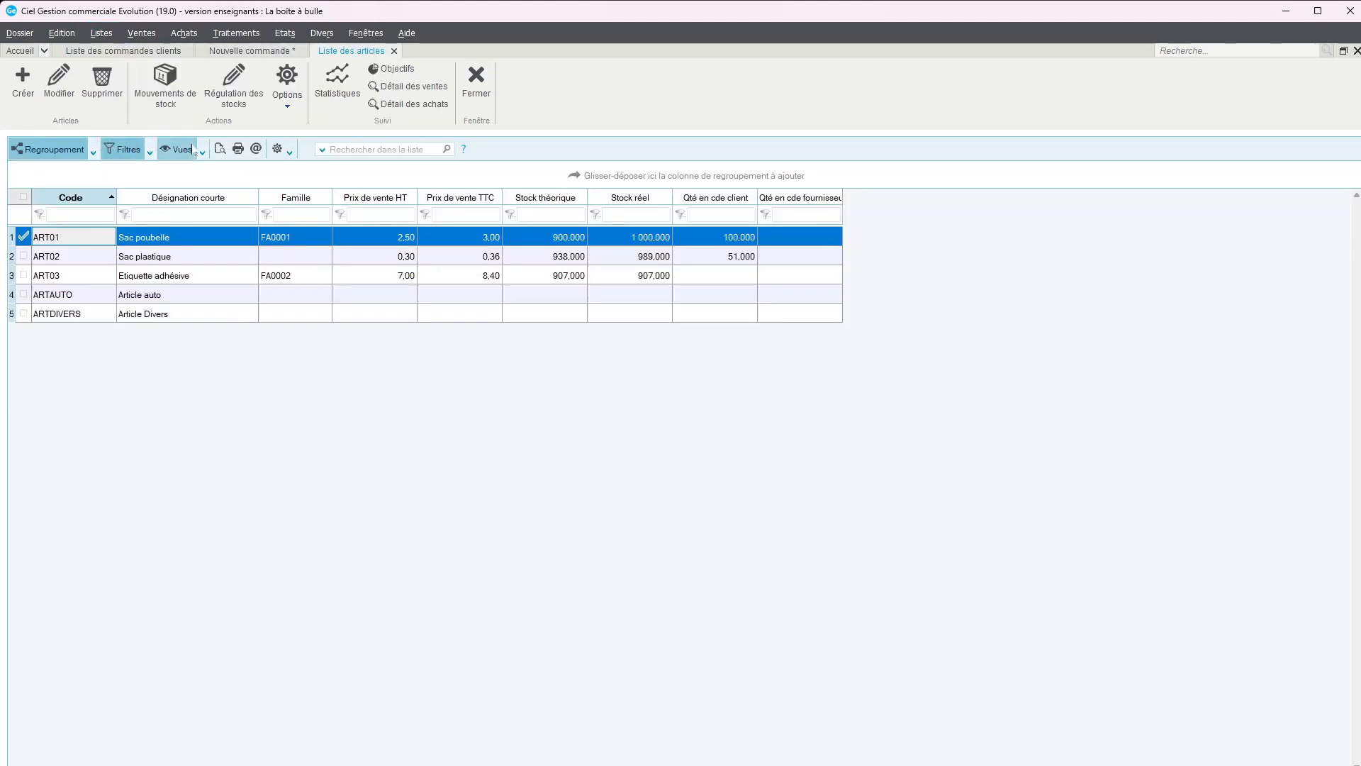
double_click(184, 278)
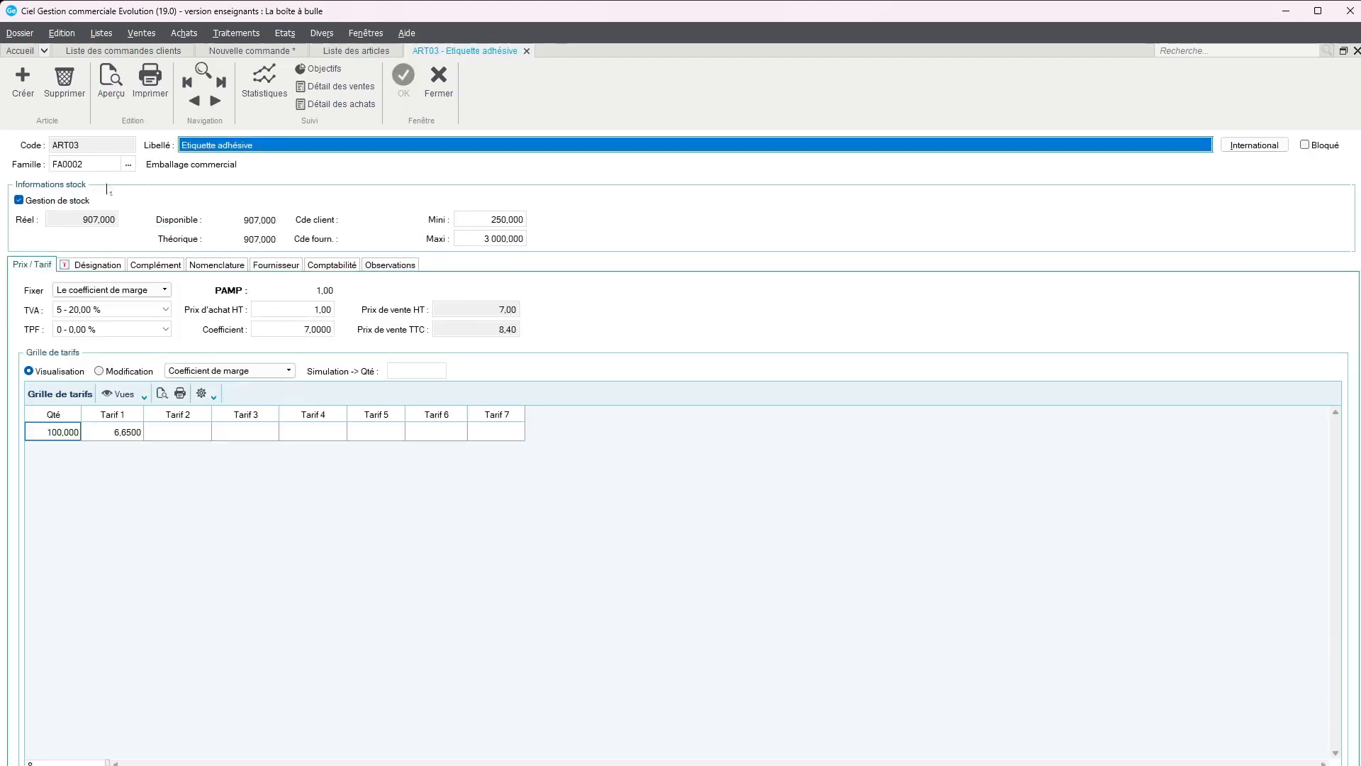
- Review the tariff discount rates of the article family FA0002 Emballage commercial and return to the new order
left_click(109, 39)
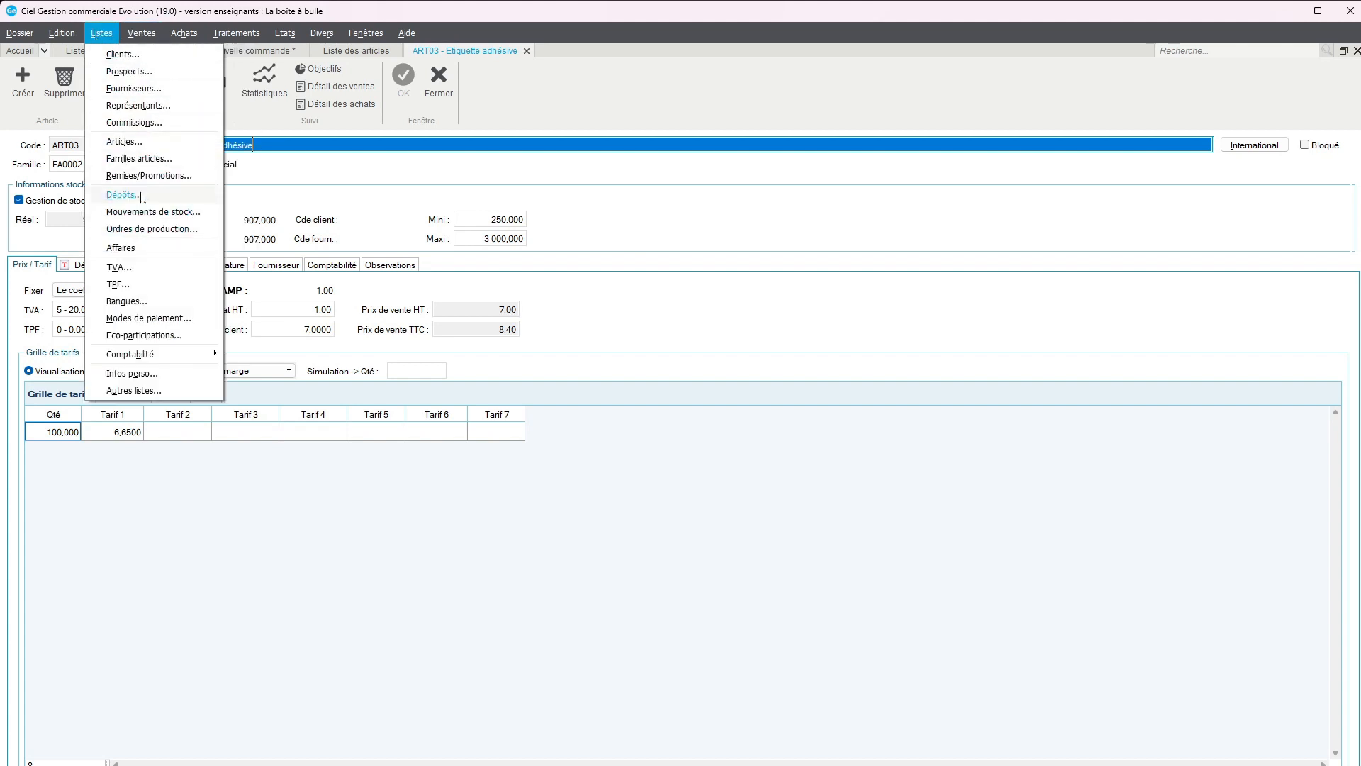
left_click(149, 158)
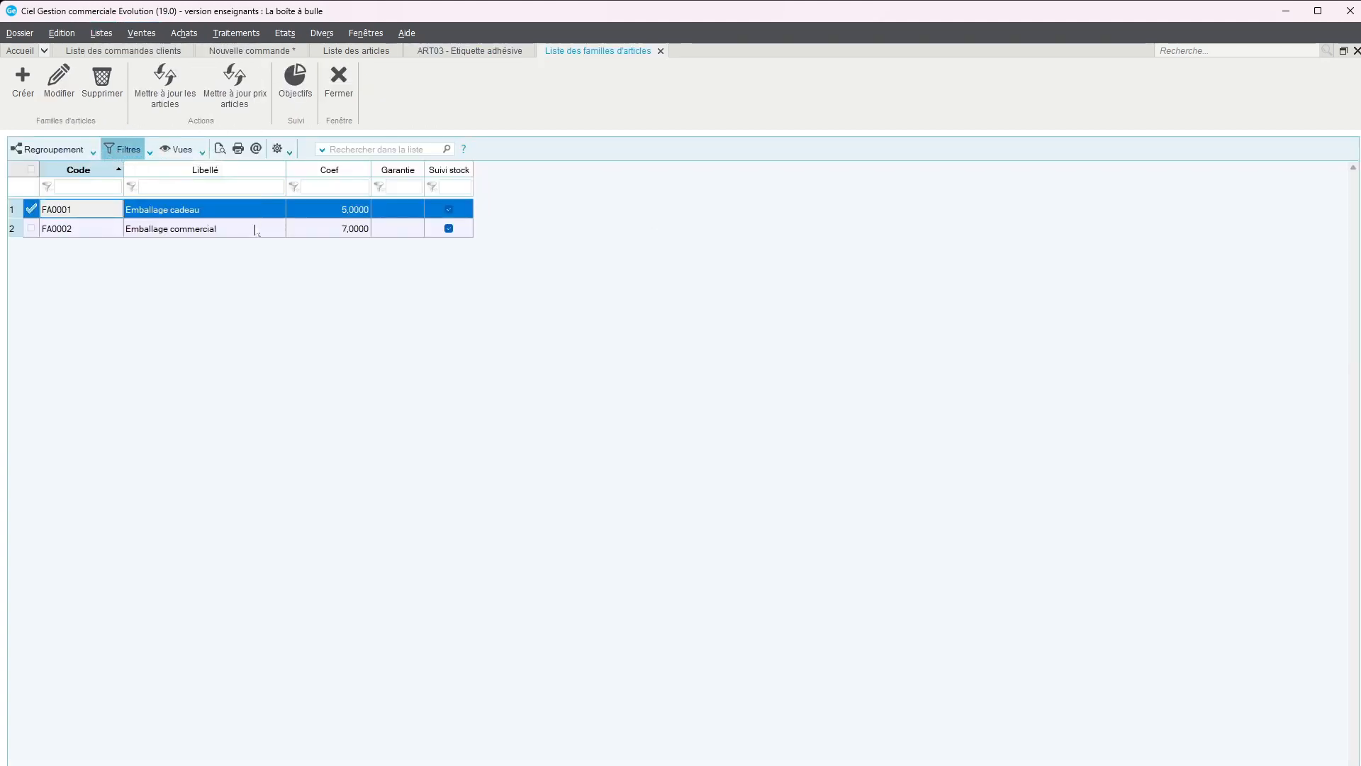
double_click(197, 230)
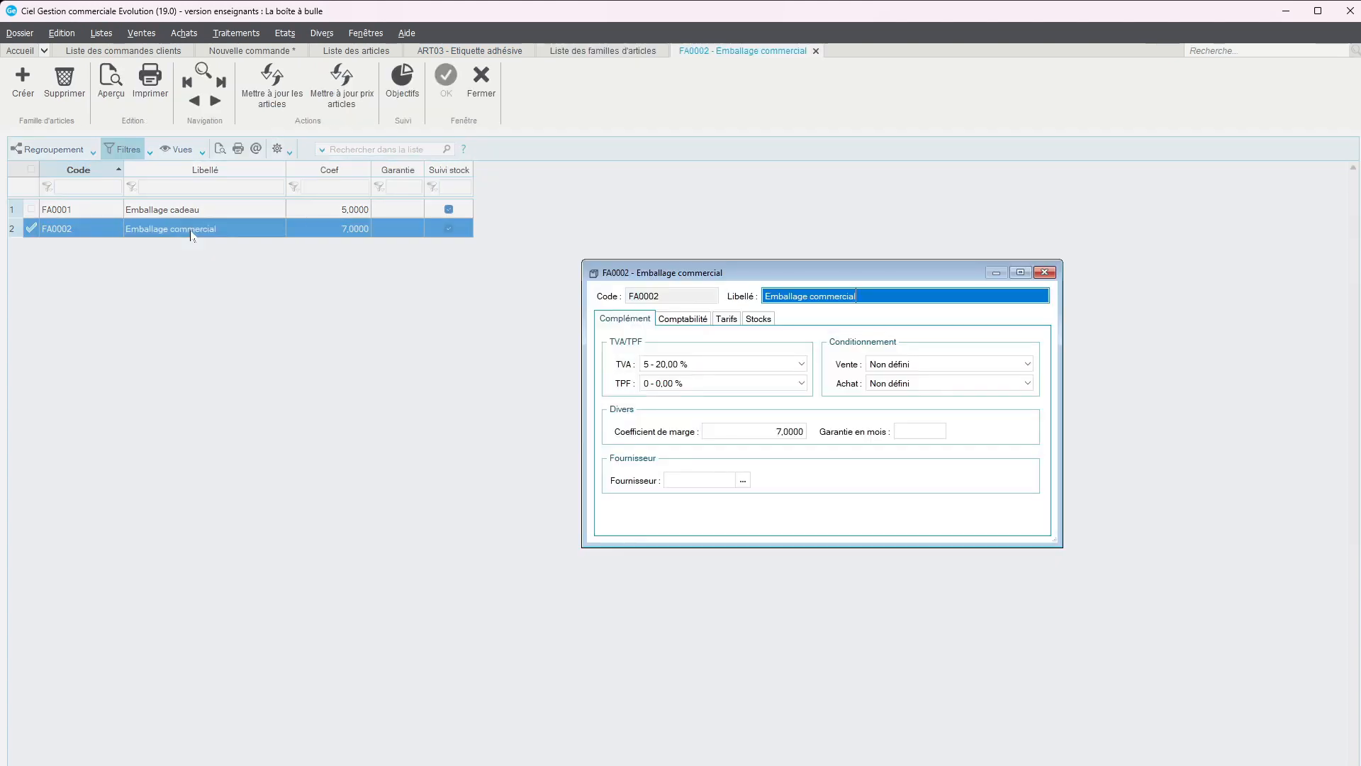
left_click(726, 319)
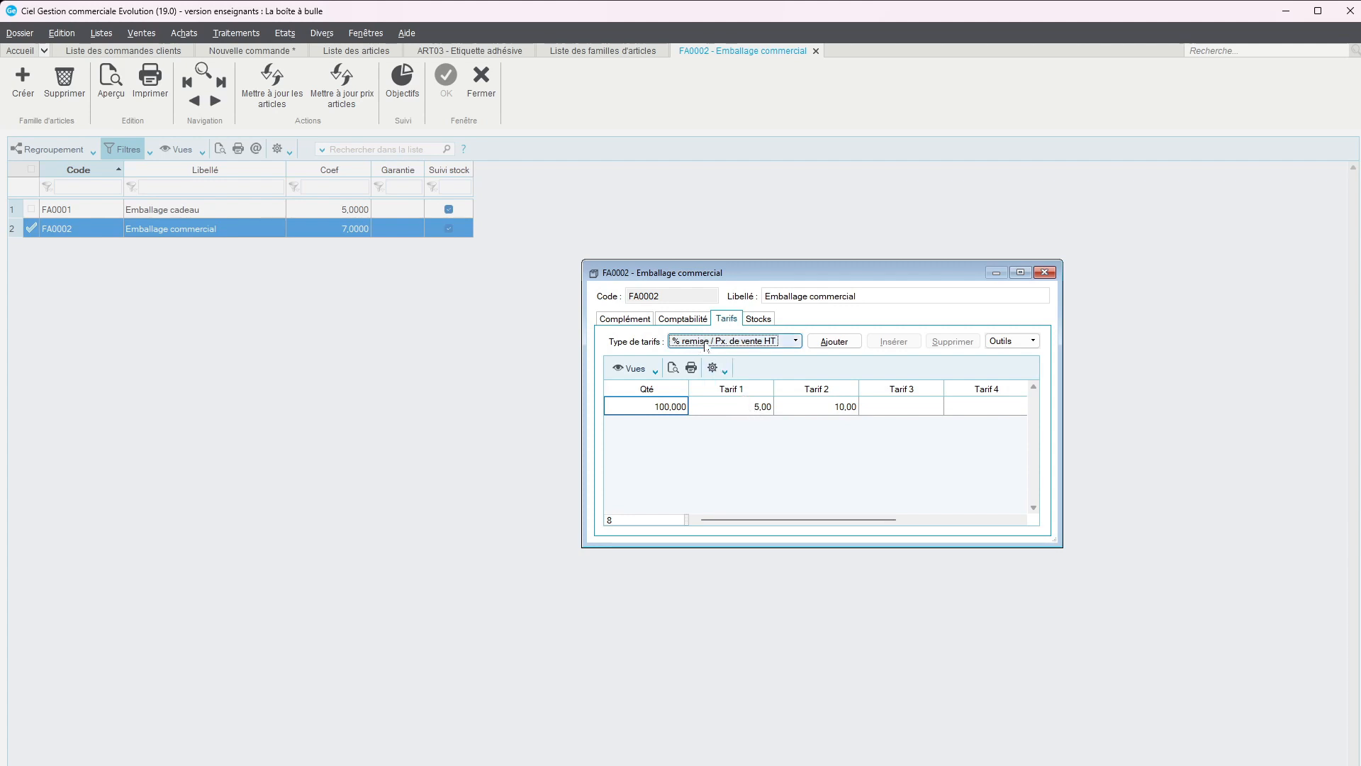
left_click(259, 52)
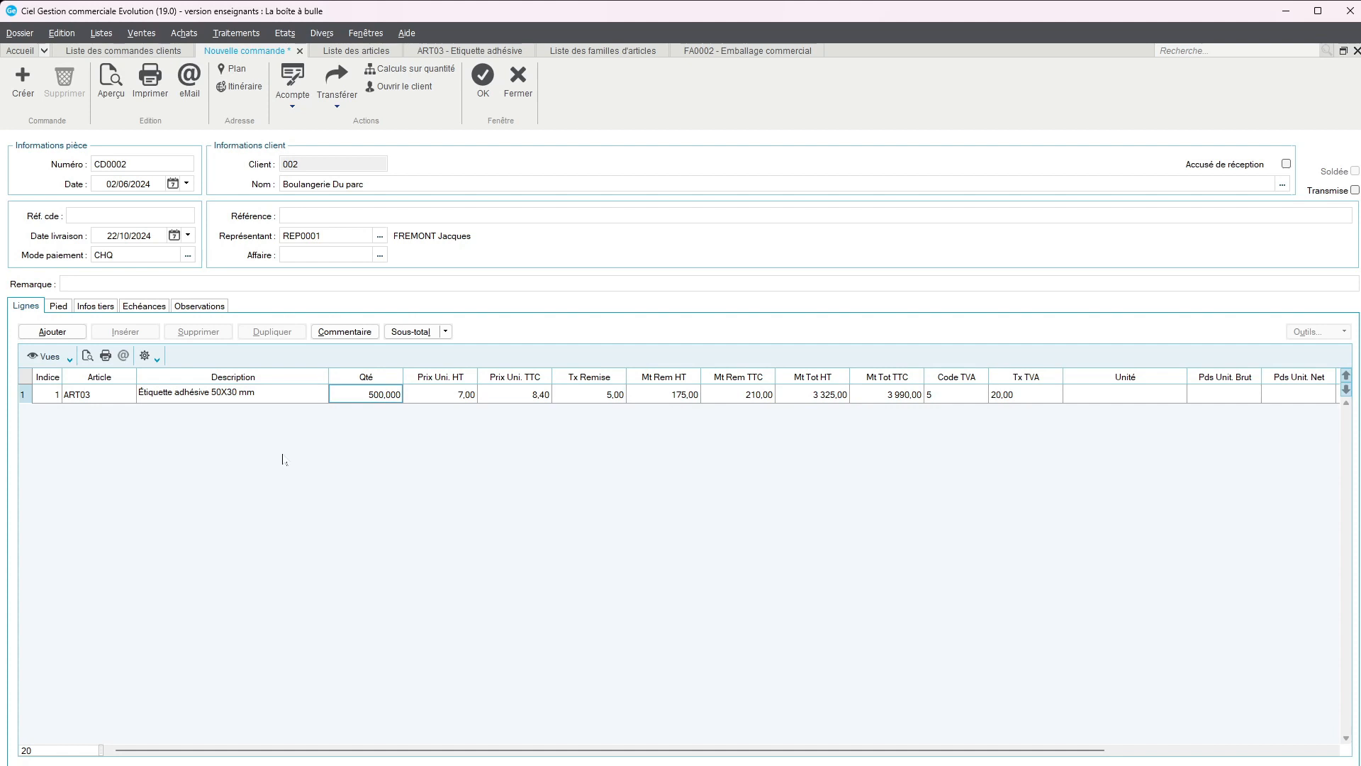
- Add a blank second line to the order and delete it
left_click(56, 332)
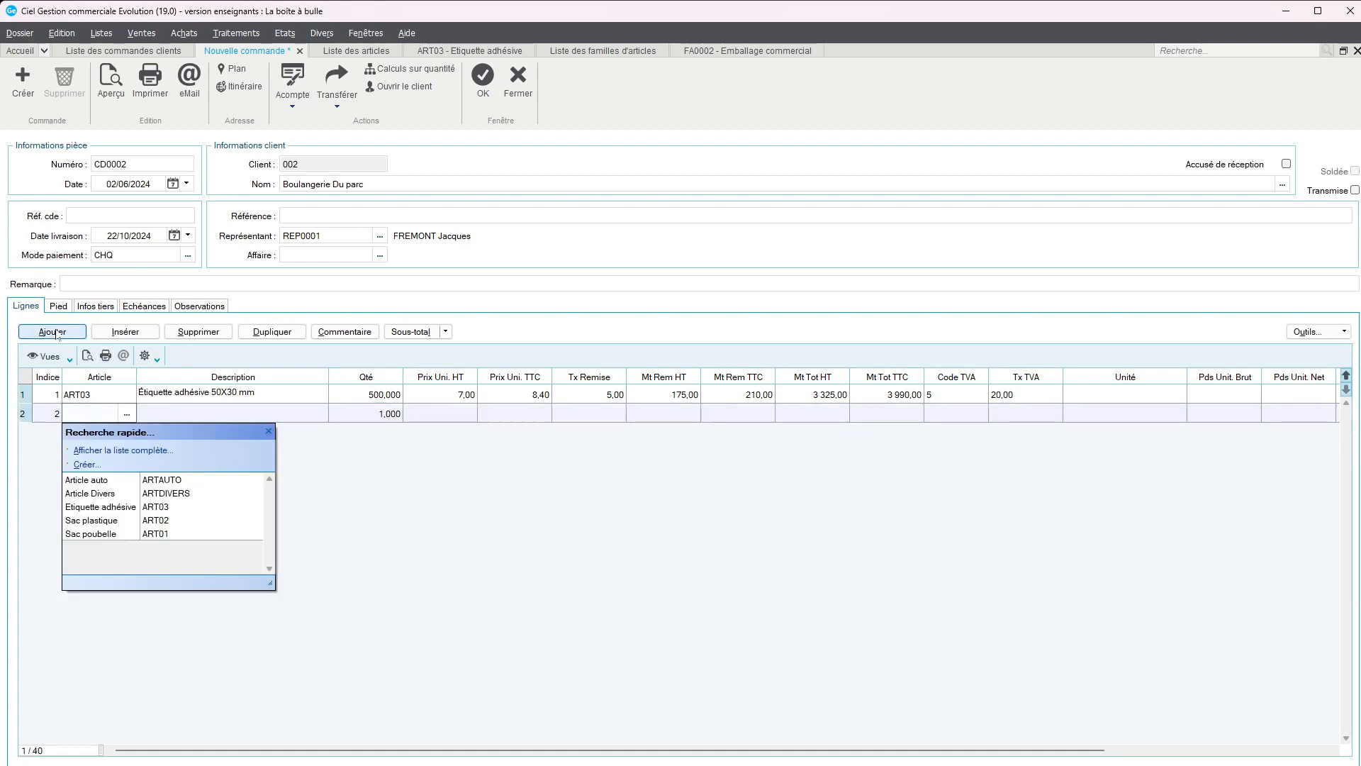
left_click(23, 413)
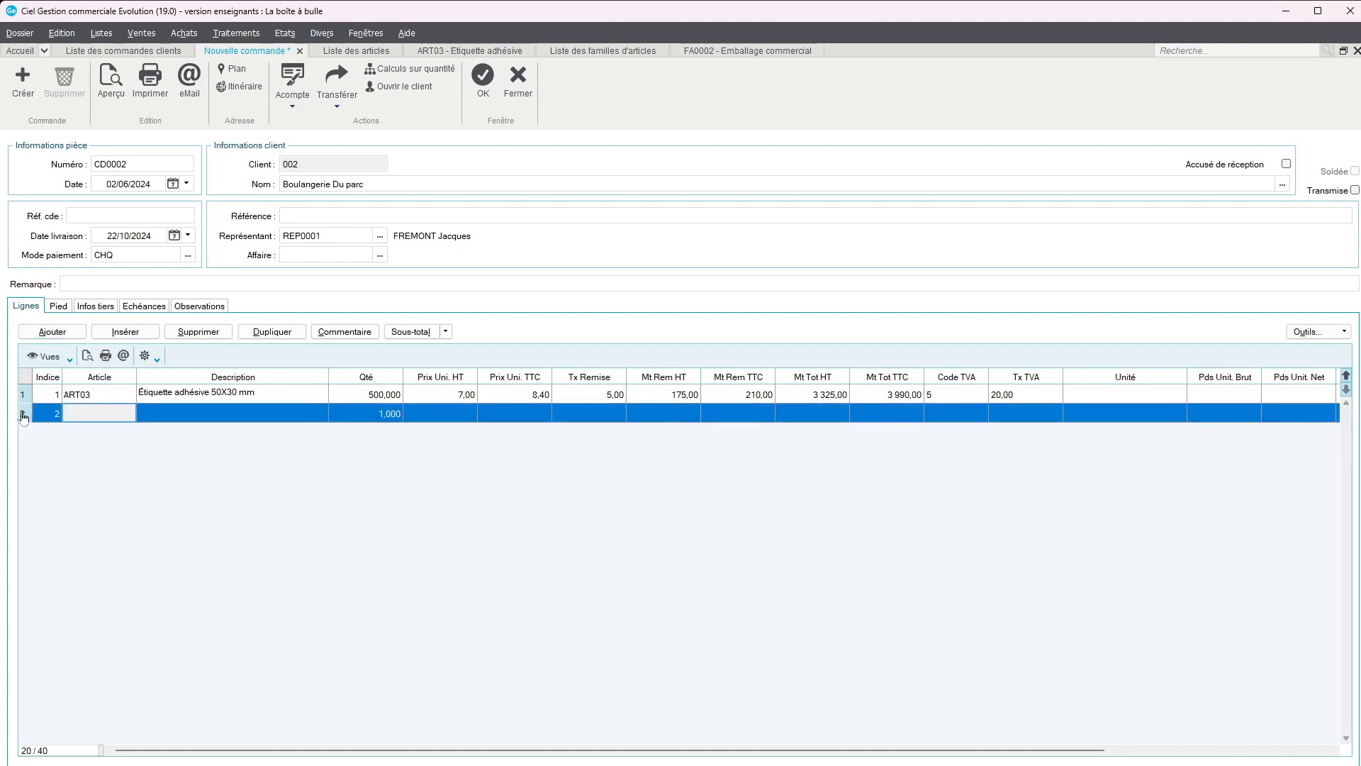
right_click(24, 412)
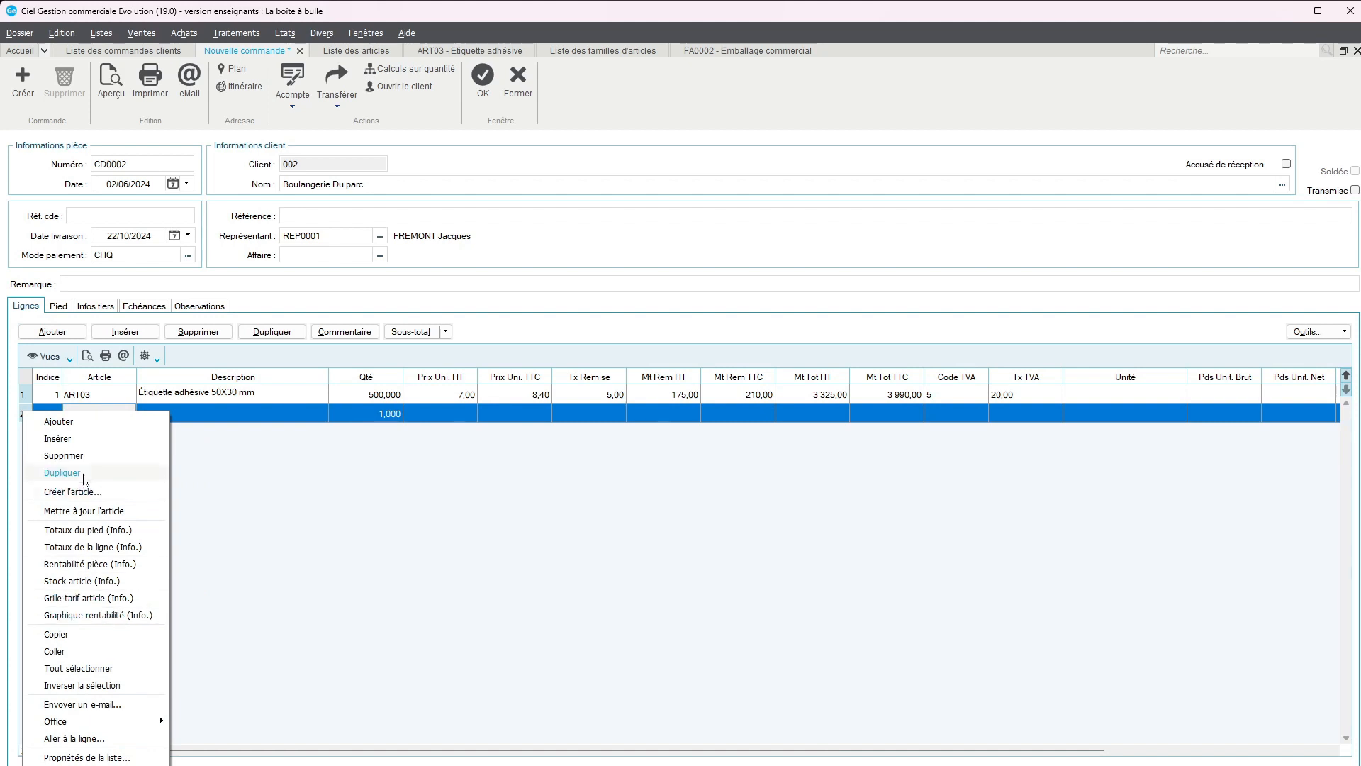
left_click(64, 456)
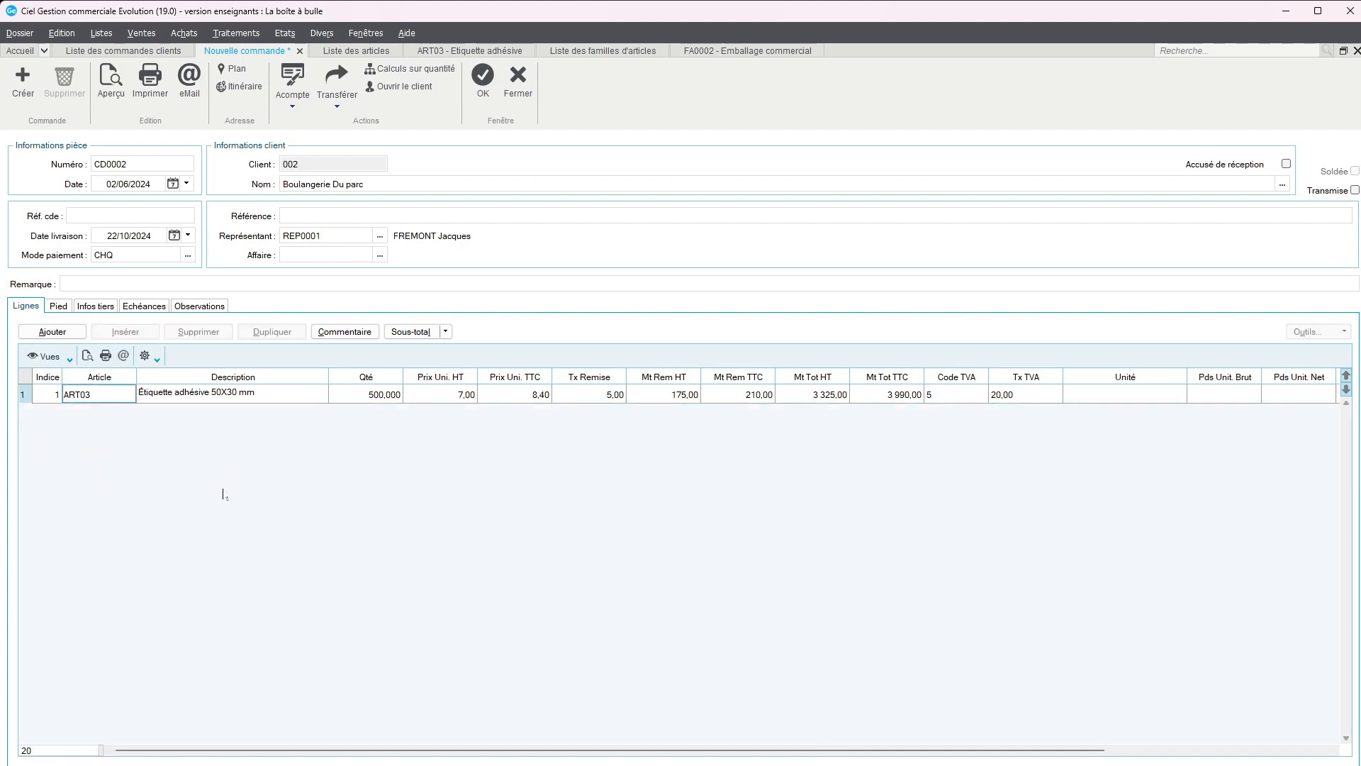
- Enter the observation "Livraison le 22/10/2024" on the order and return to its lines
left_click(200, 311)
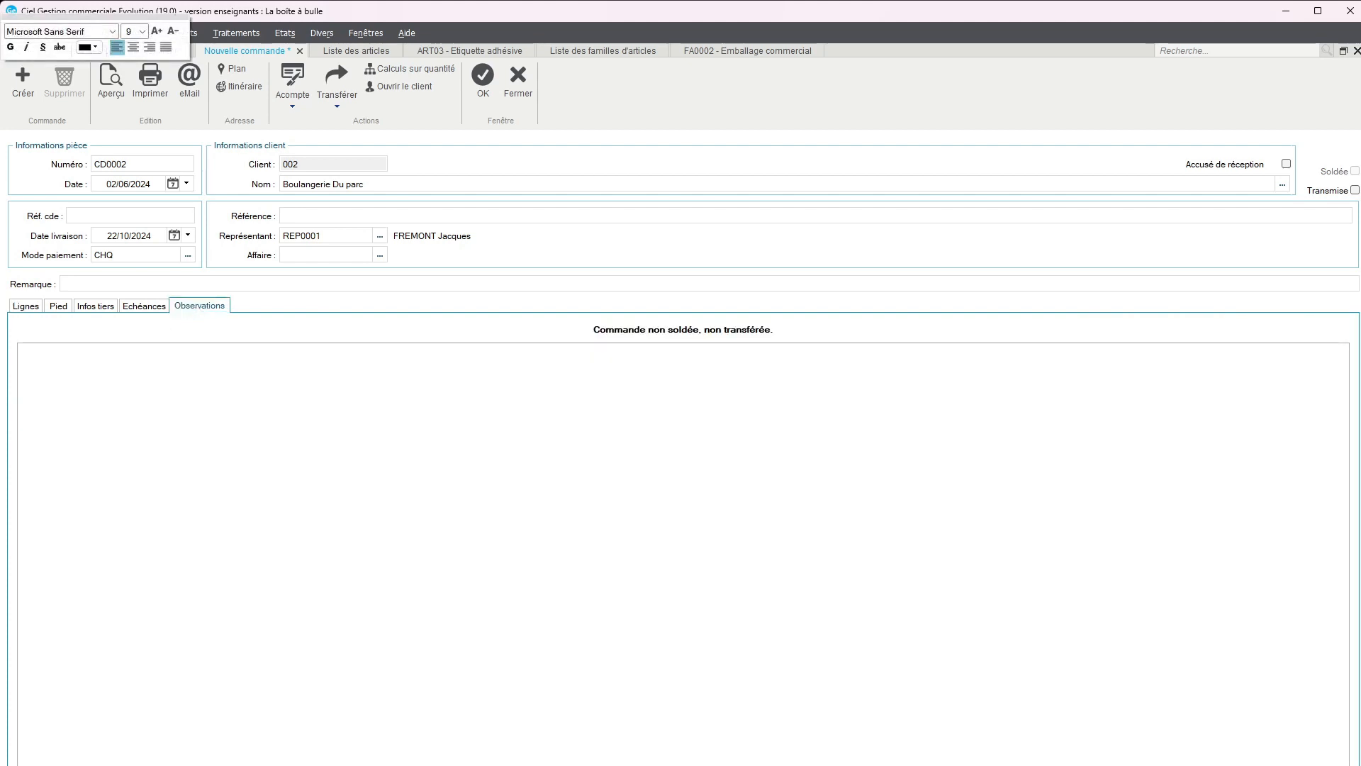
type("Livraison ")
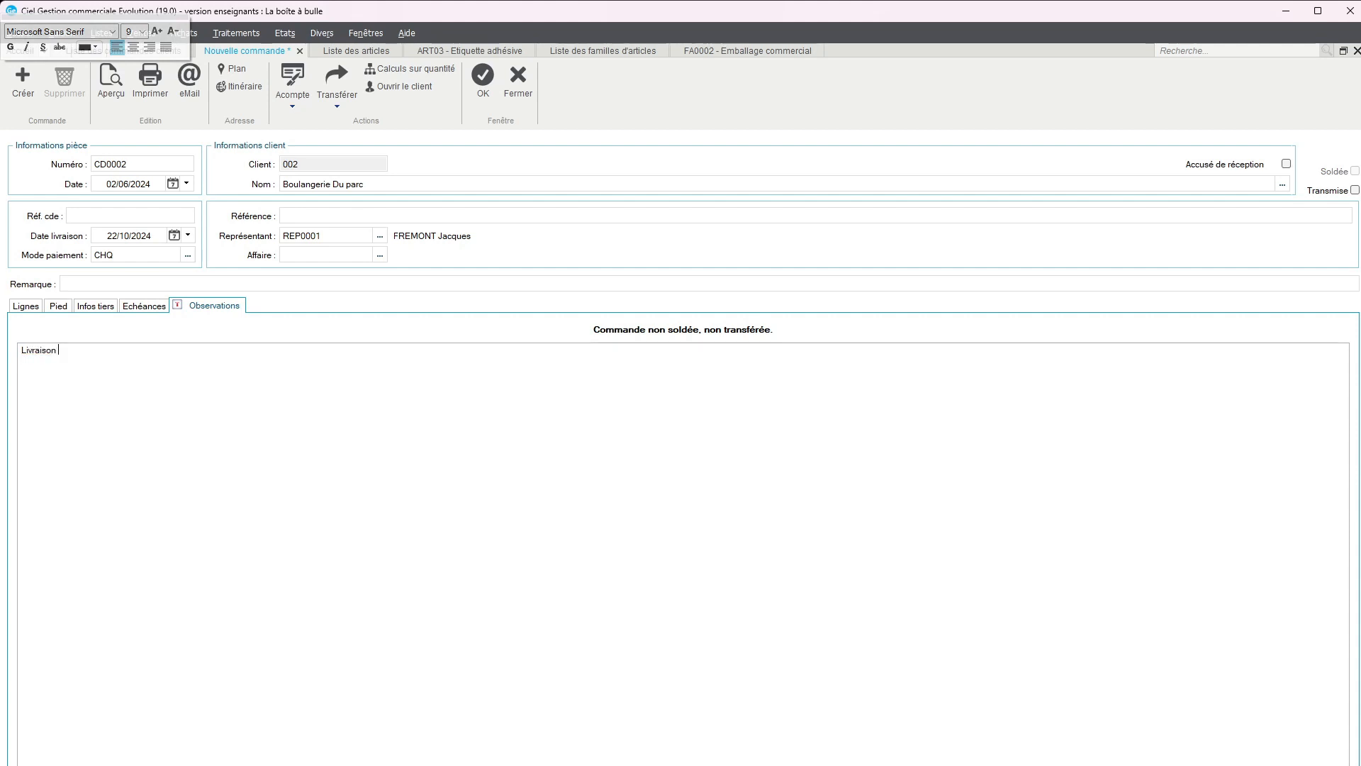
type("le 22/10/2024")
left_click(28, 310)
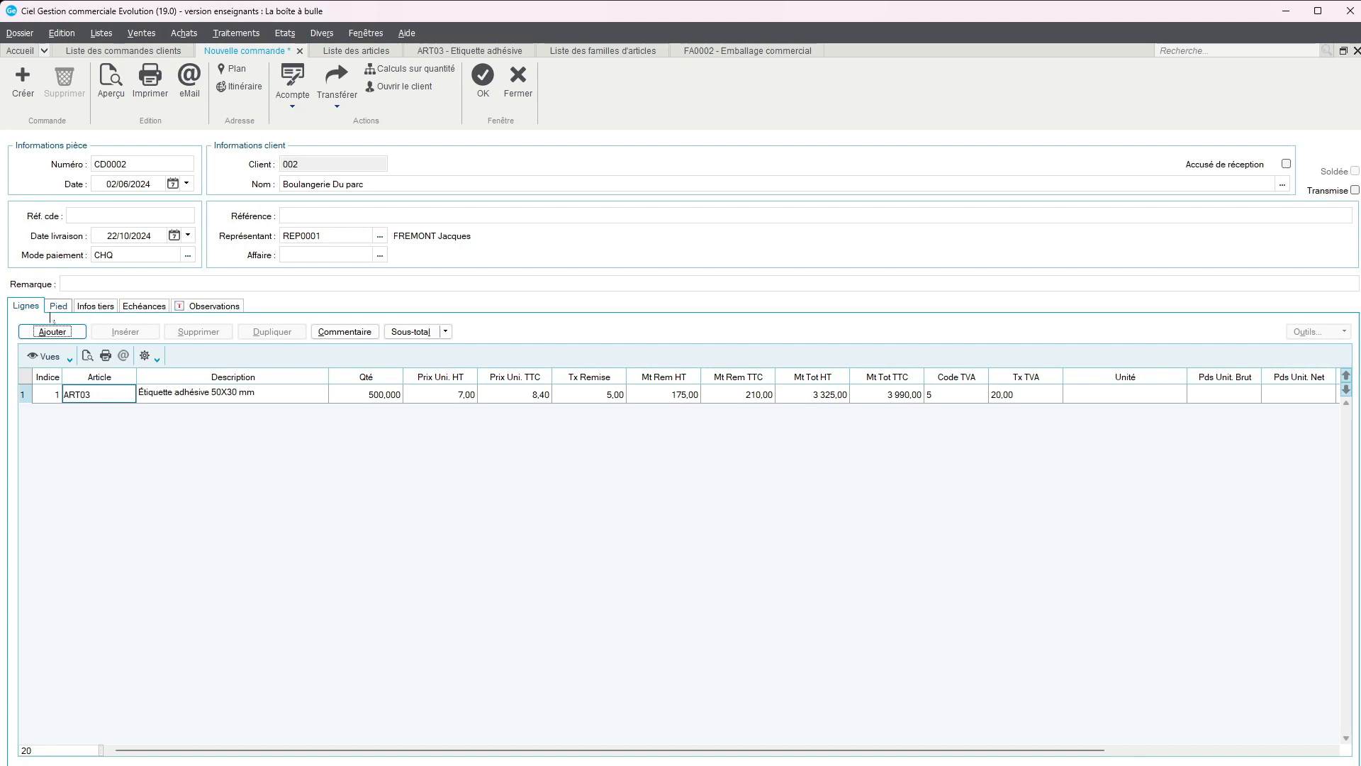
- Try a global discount of 10 % in the order footer and go back to the lines
left_click(56, 307)
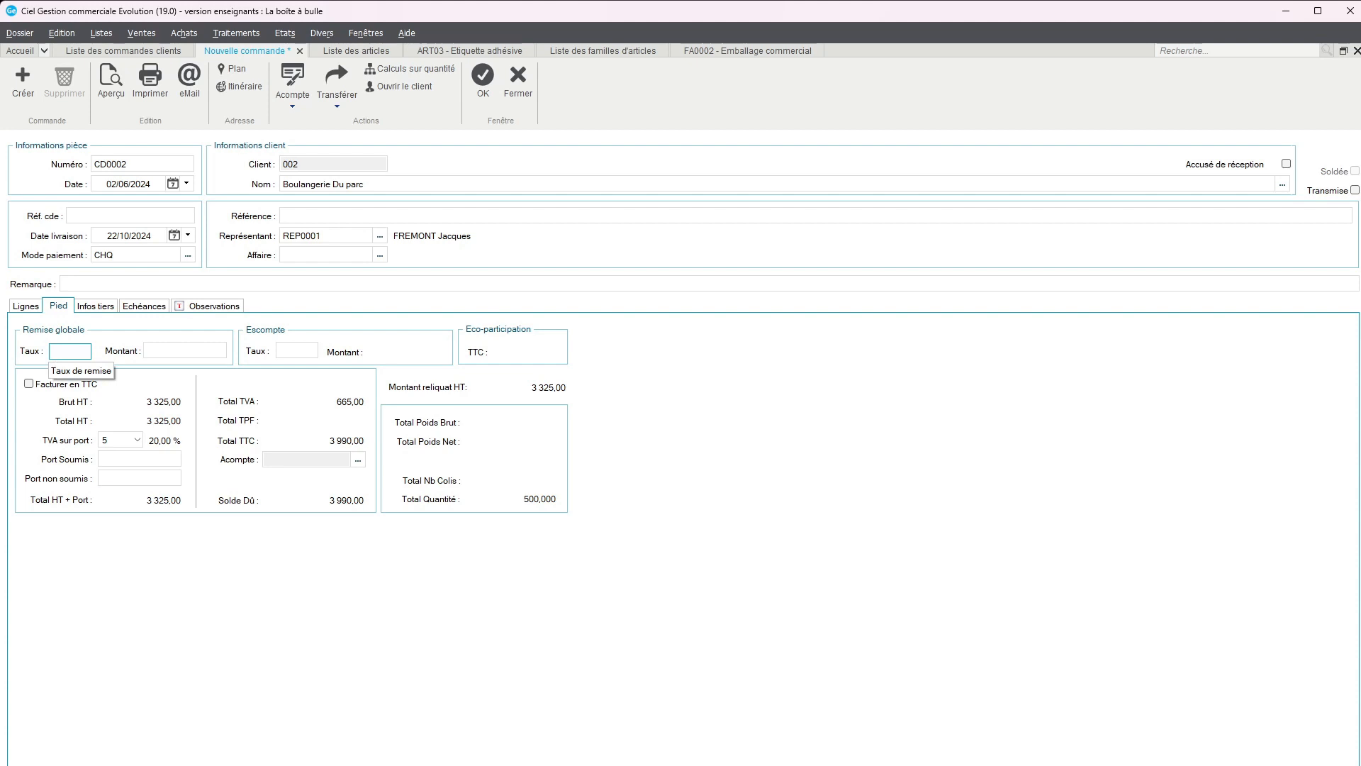
type("10")
key("Tab")
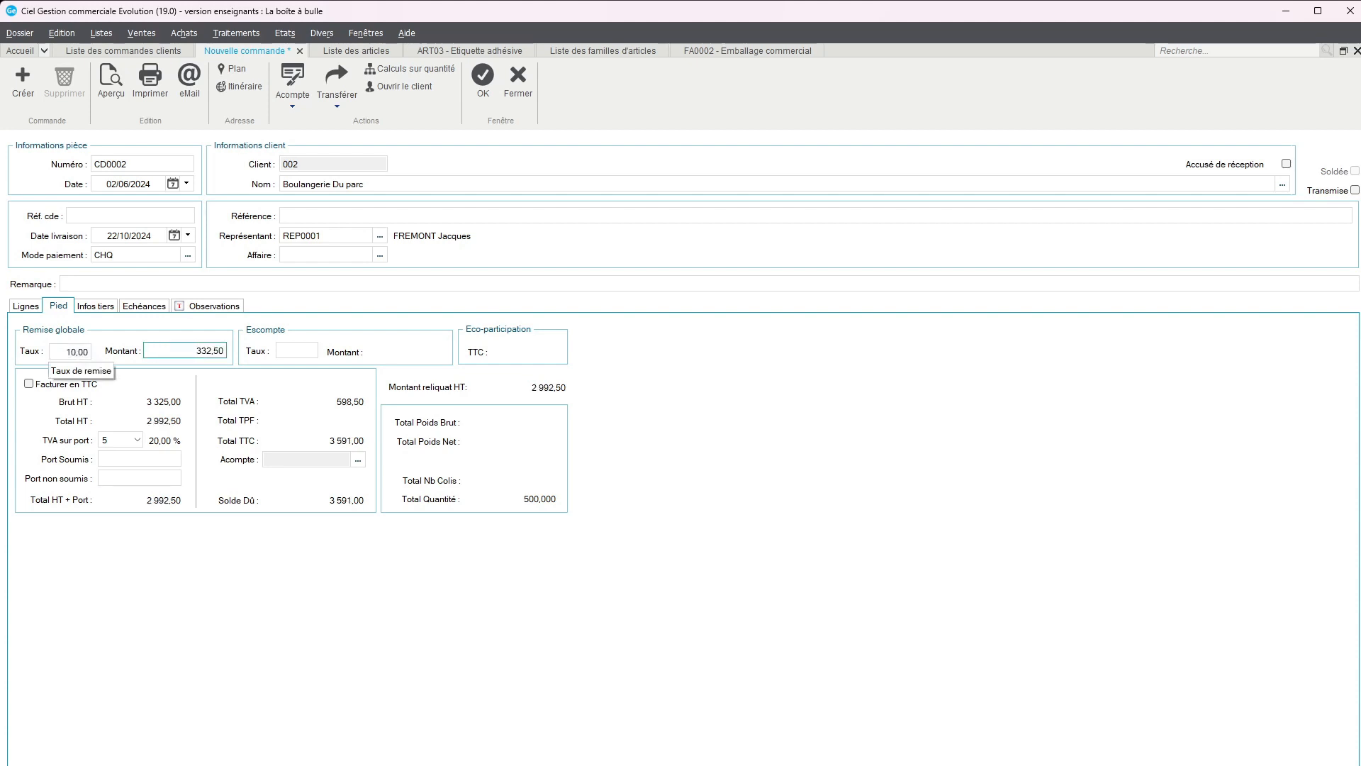
left_click(28, 307)
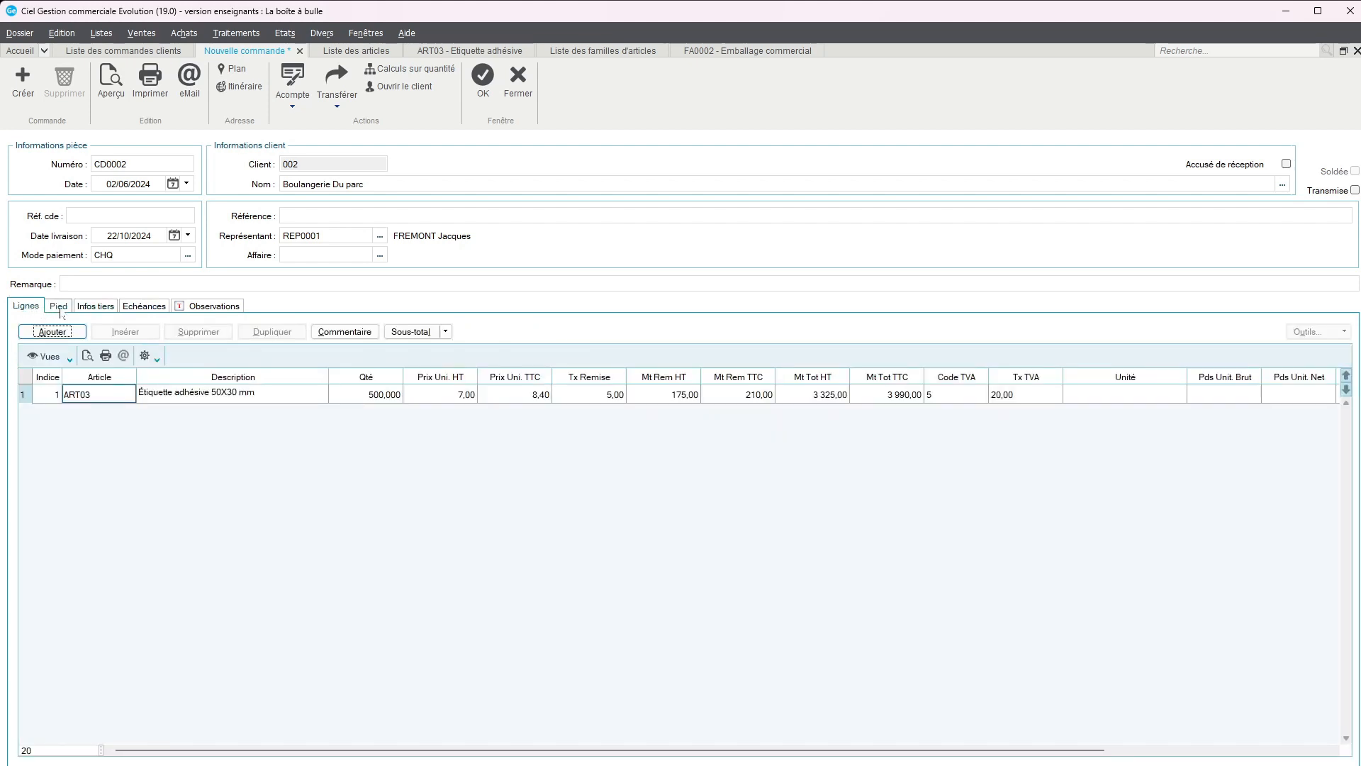
- Clear the global discount rate and amount in the order footer, trying an amount of 250 before emptying it again
left_click(60, 307)
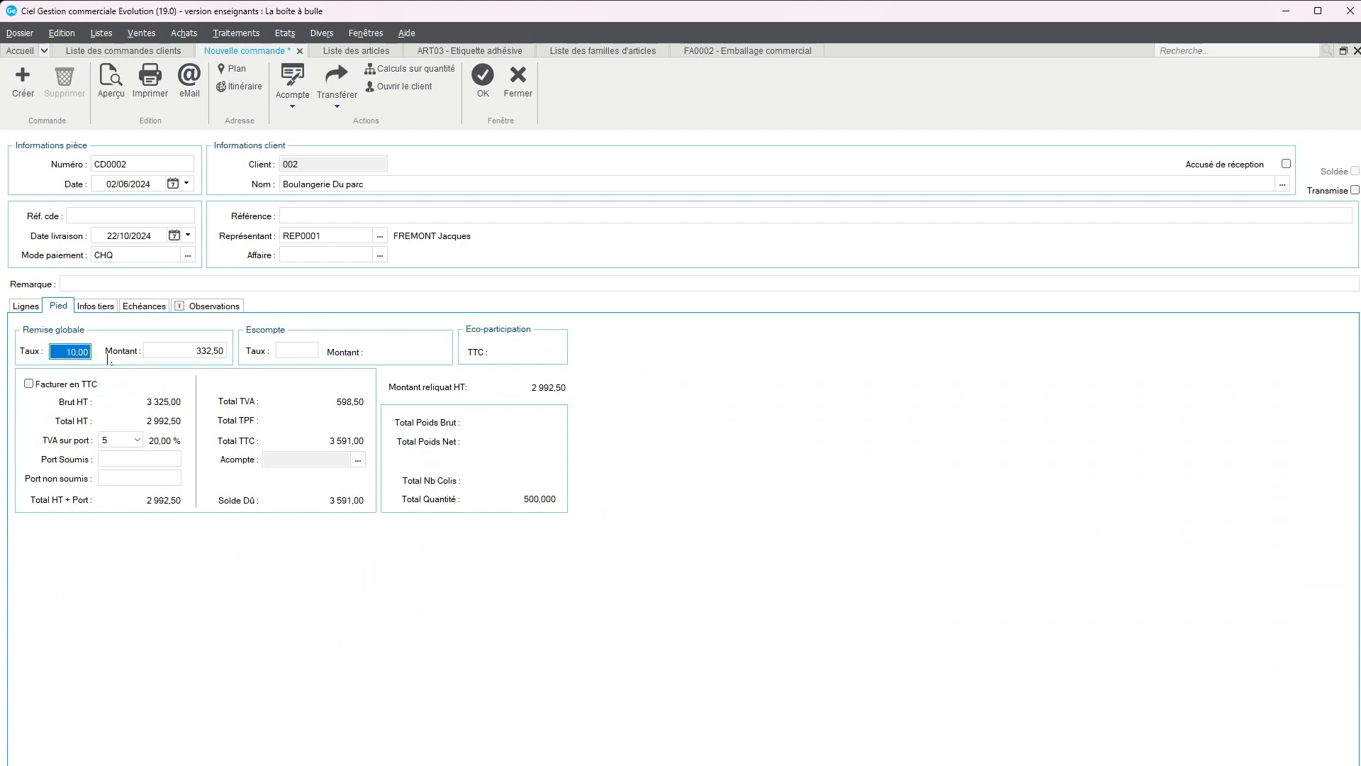
key("Delete")
key("Tab")
key("Delete")
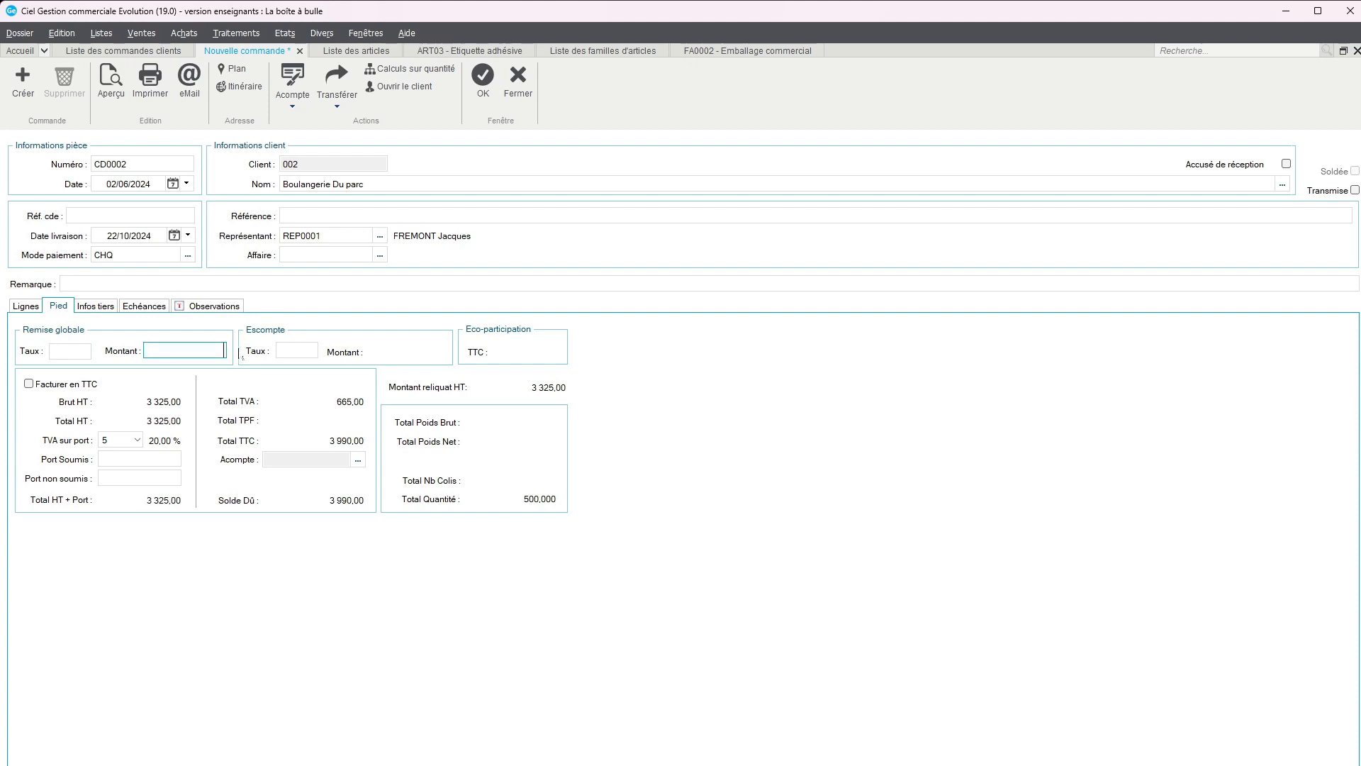
type("250")
key("BackSpace")
key("BackSpace")
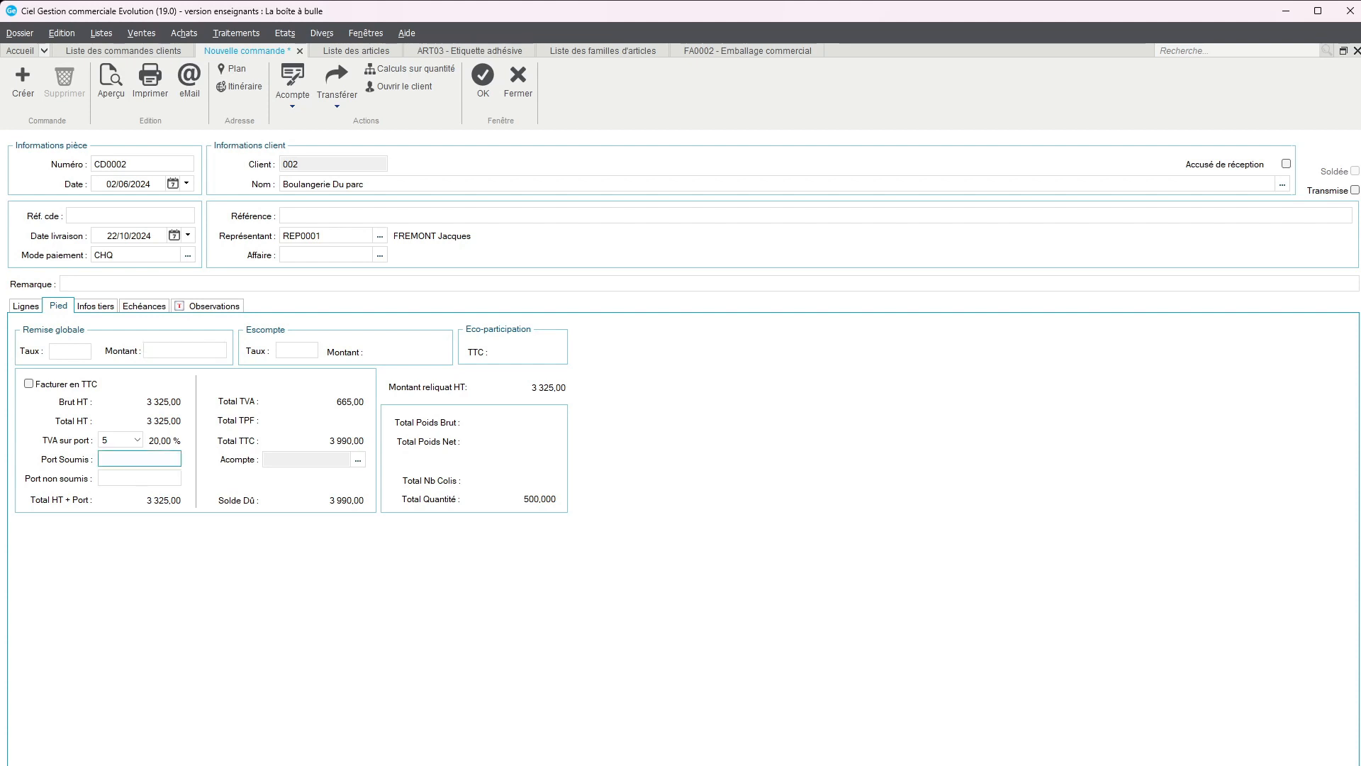
- Enter taxable shipping charges (Port soumis) of 150 in the order footer, leaving the non-taxable shipping empty
left_click(140, 478)
left_click(139, 458)
left_click(139, 478)
left_click(140, 459)
left_click(139, 478)
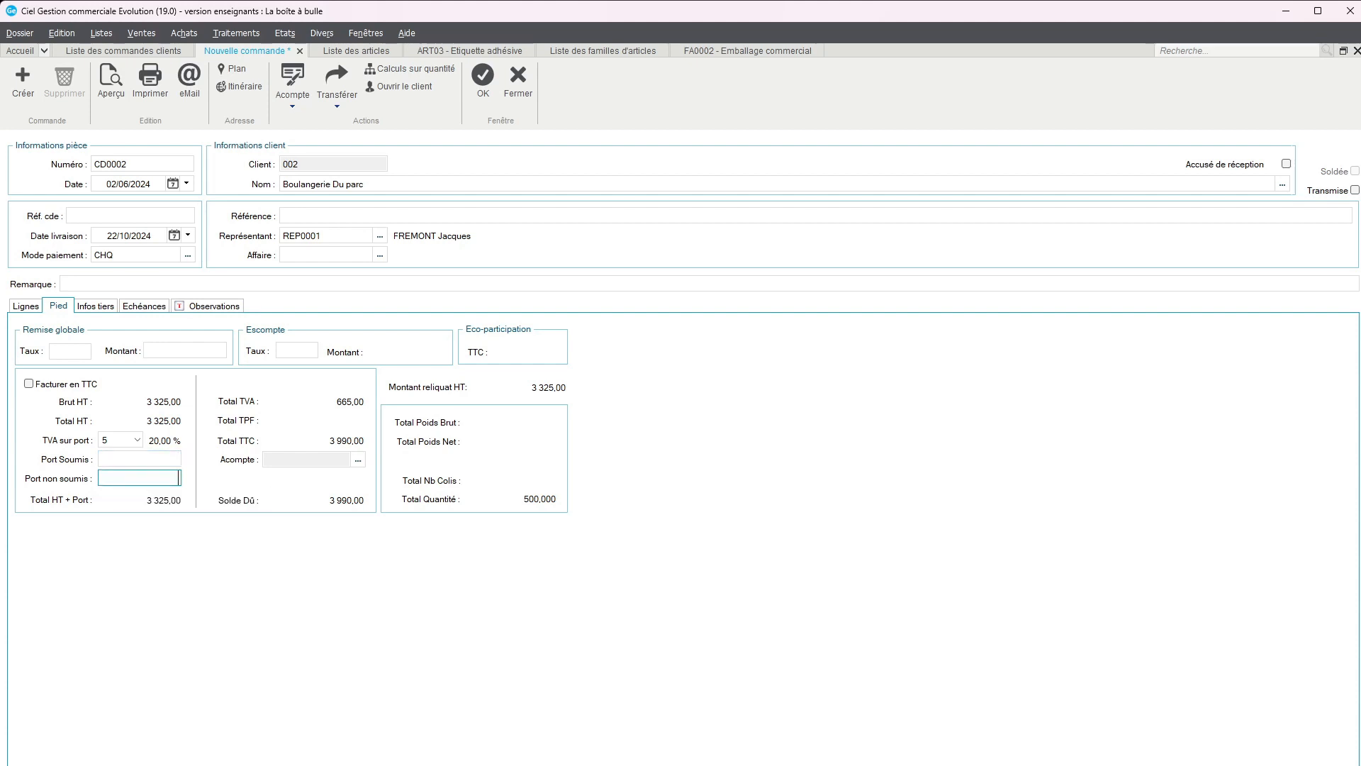
left_click(139, 459)
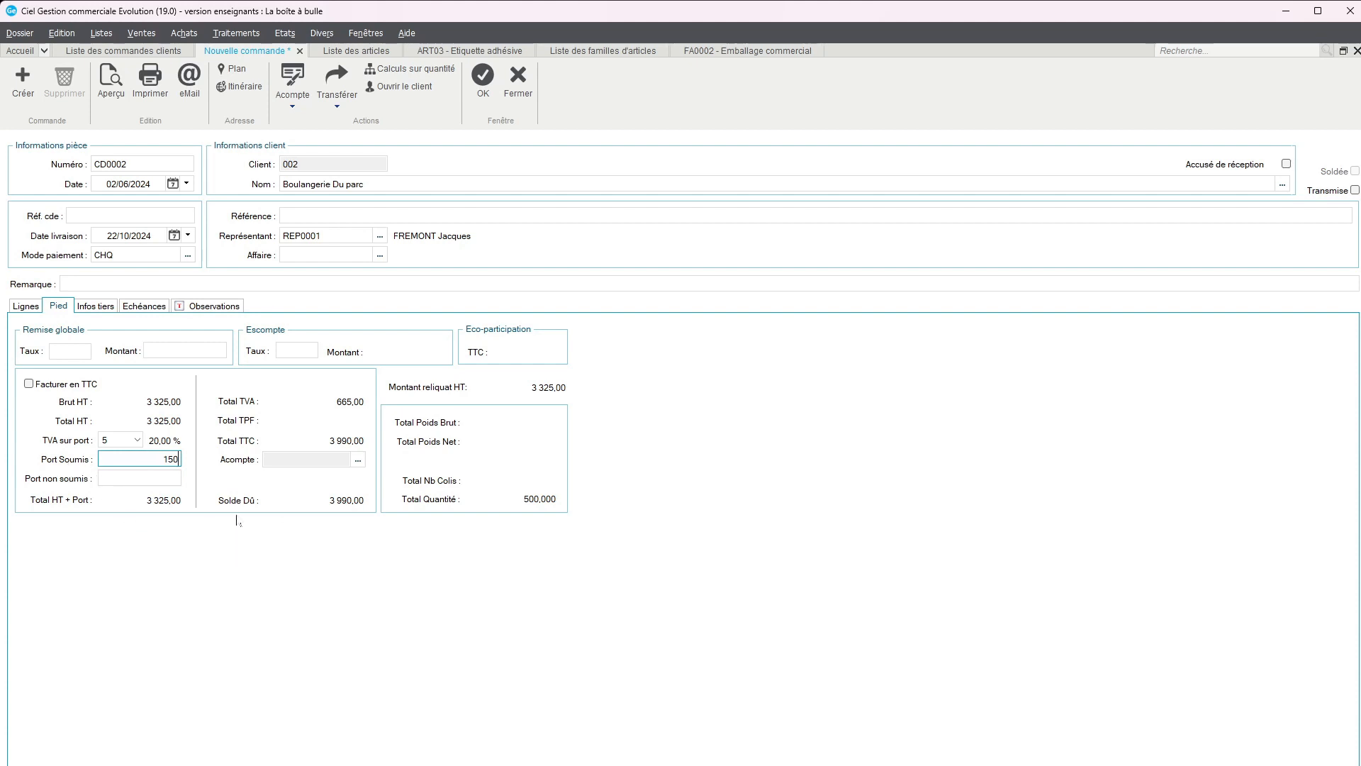
- Review the order's customer information and payment due dates, and return to its lines
left_click(99, 307)
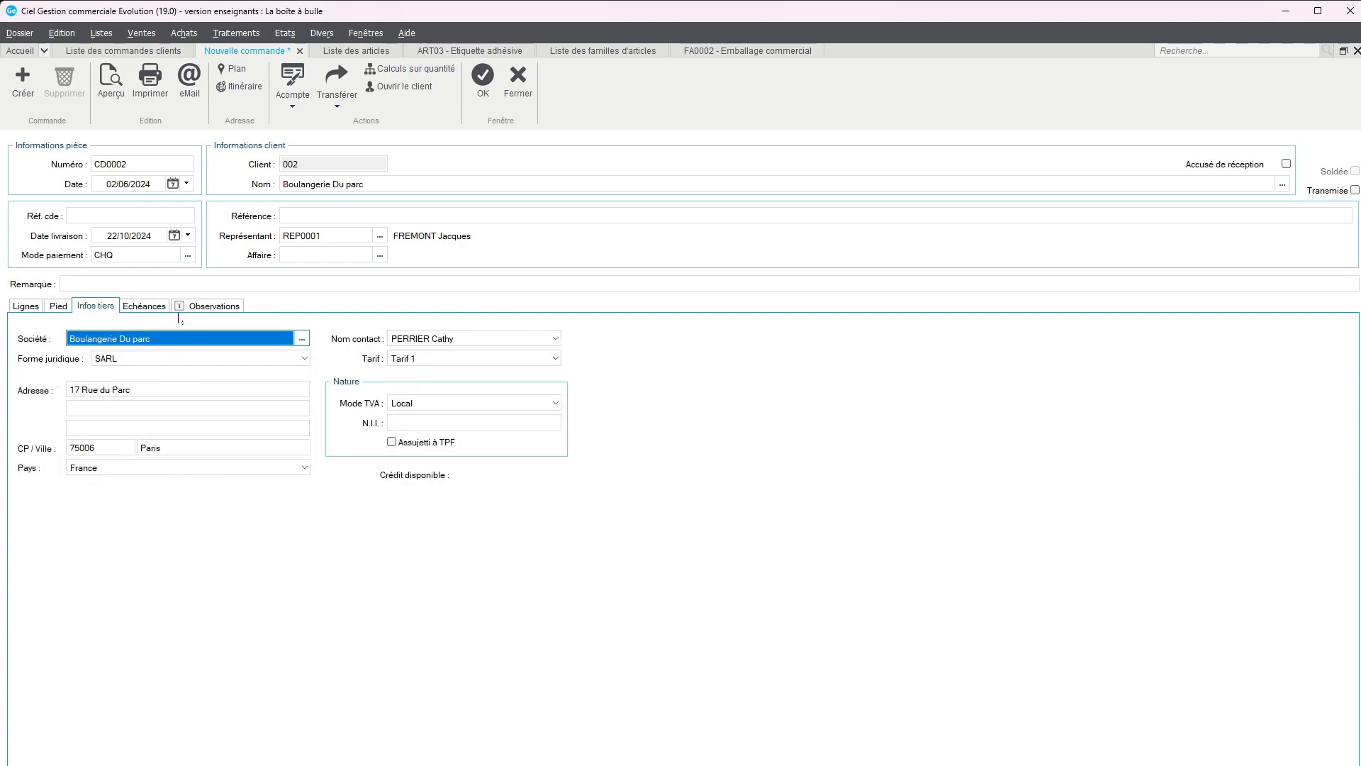
left_click(145, 307)
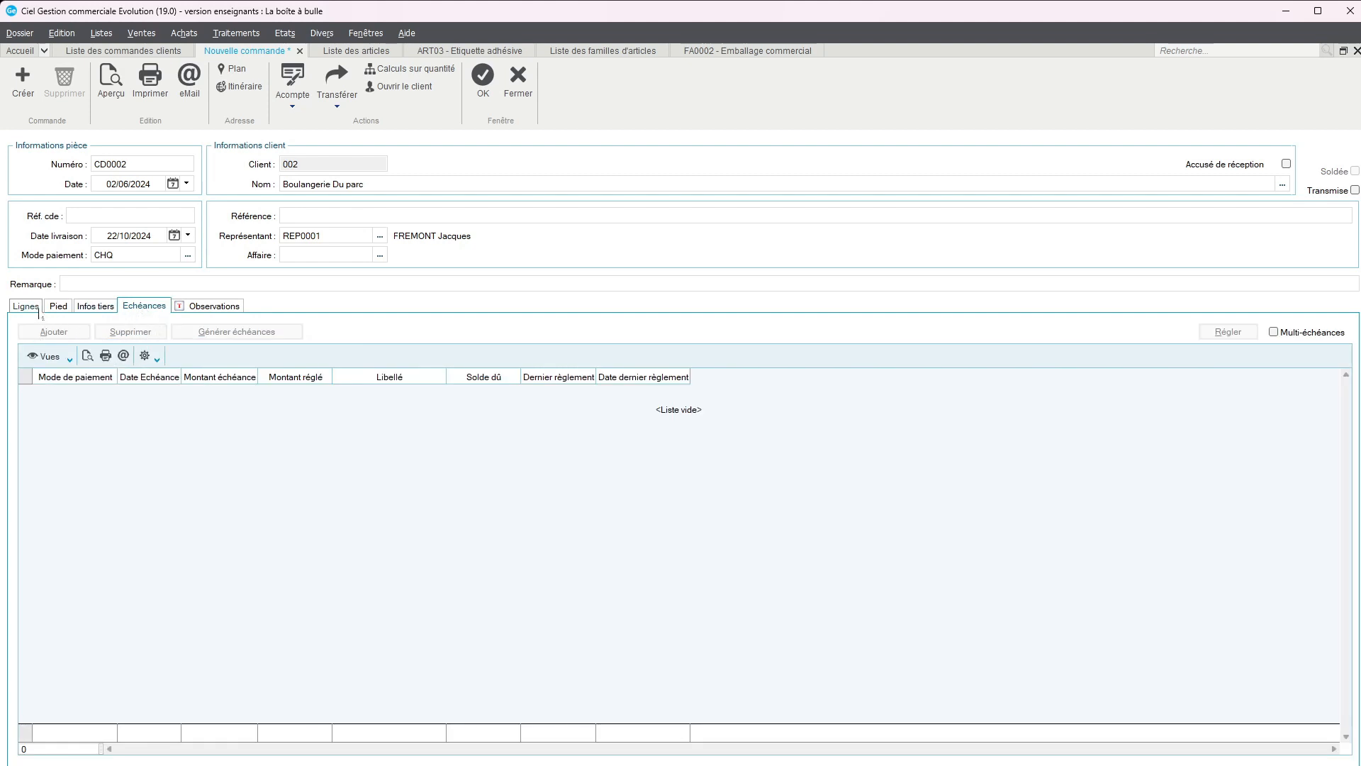
left_click(26, 307)
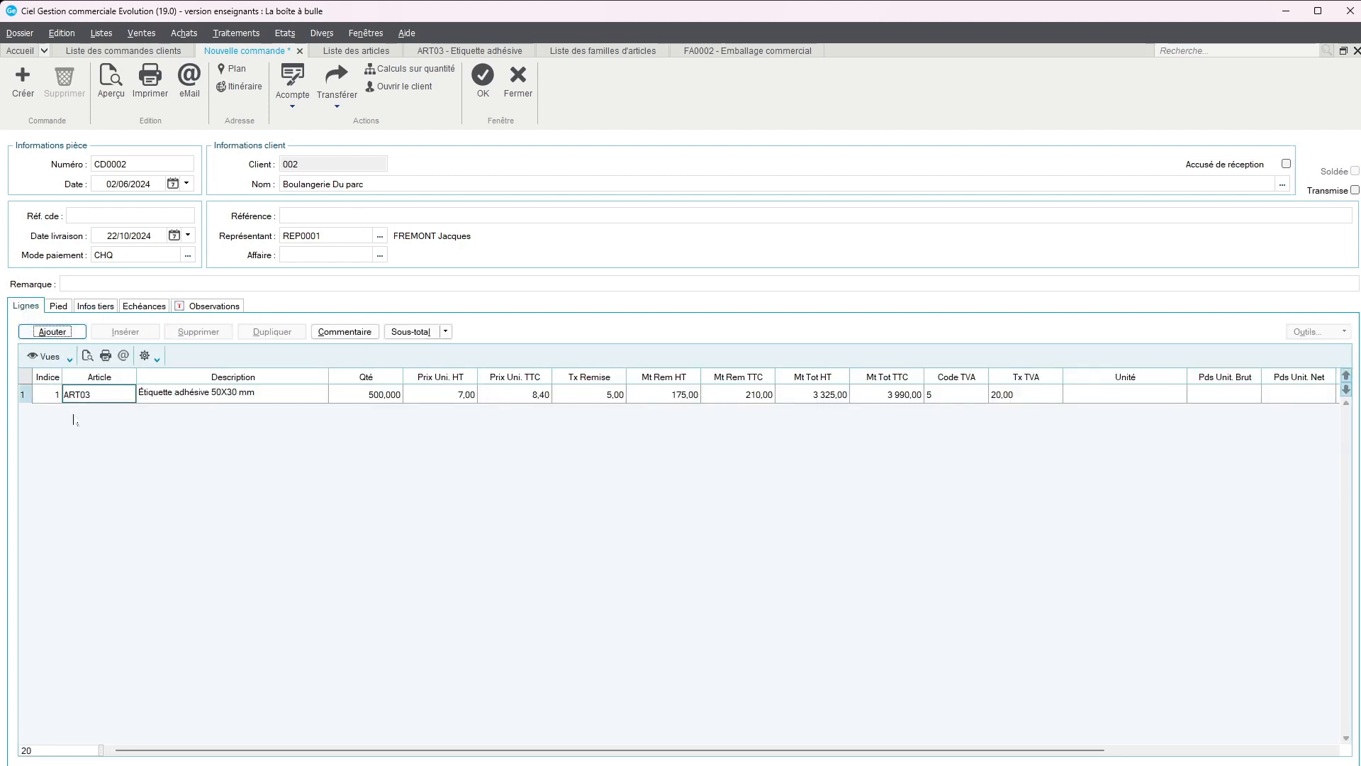
- Add a second order line for the article Sac poubelle (ART01) with a line discount of 25 %
left_click(56, 334)
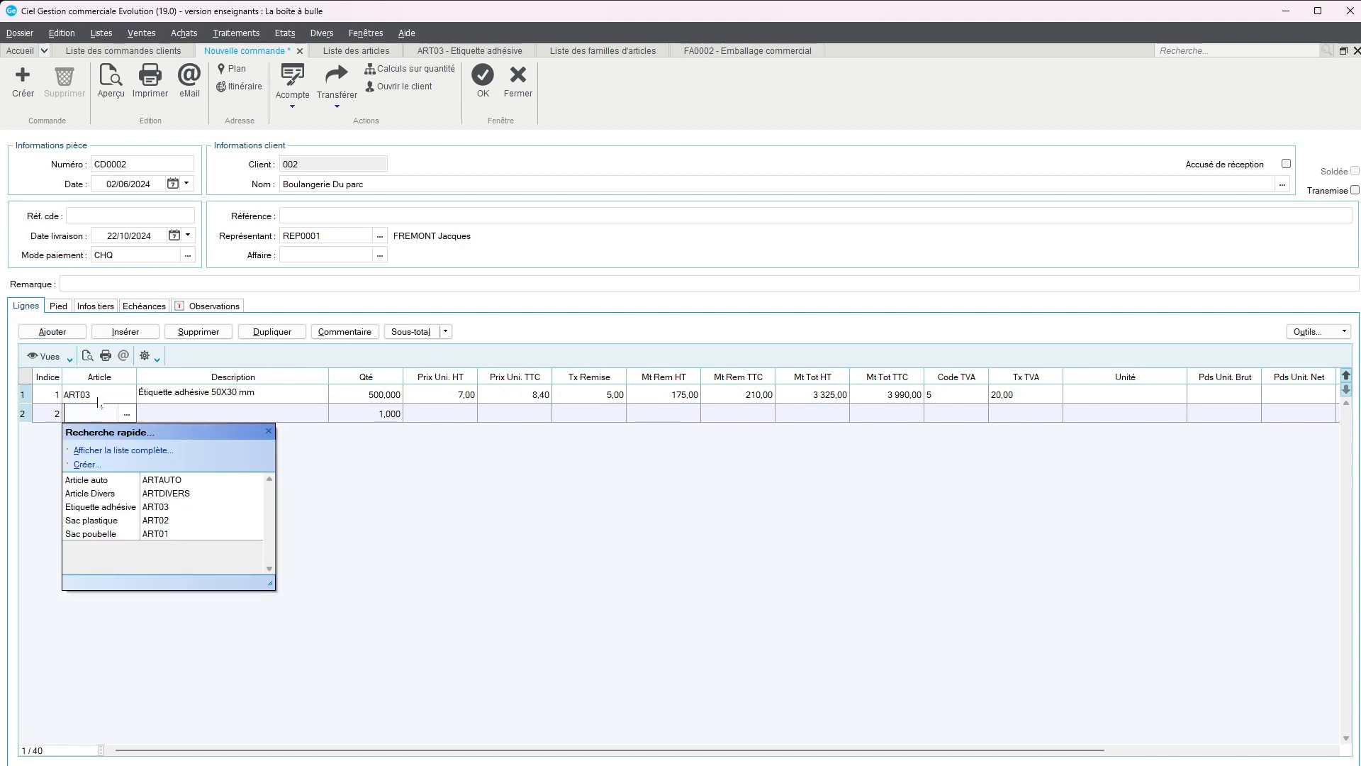
left_click(100, 540)
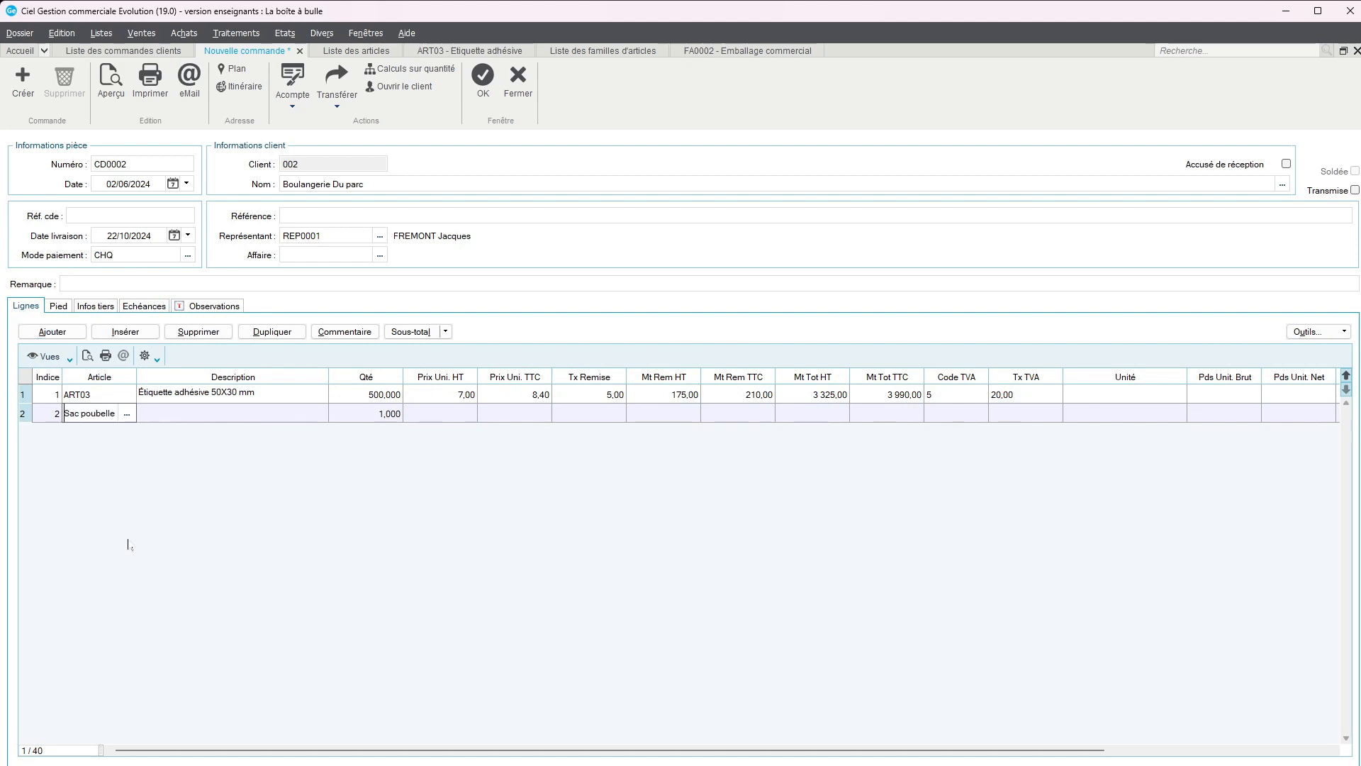
left_click(294, 416)
left_click(381, 506)
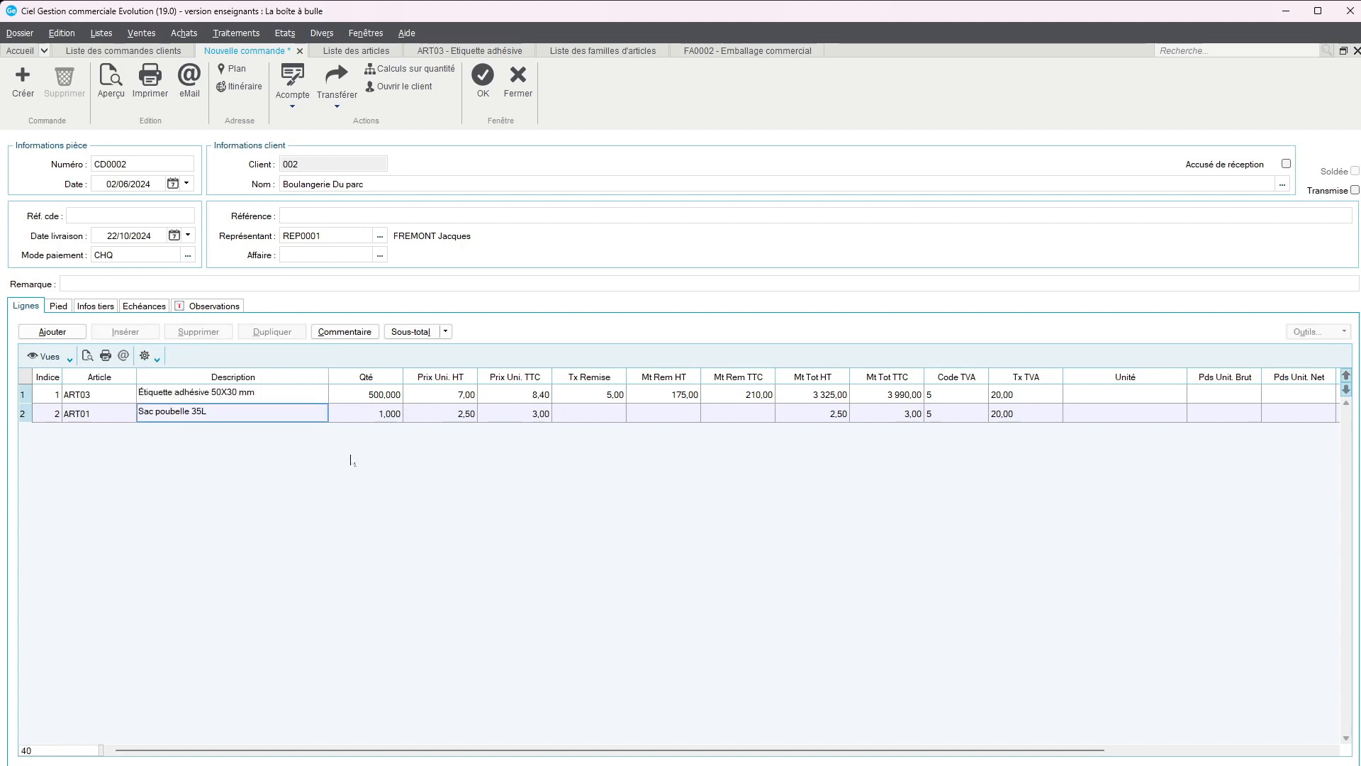
left_click(589, 415)
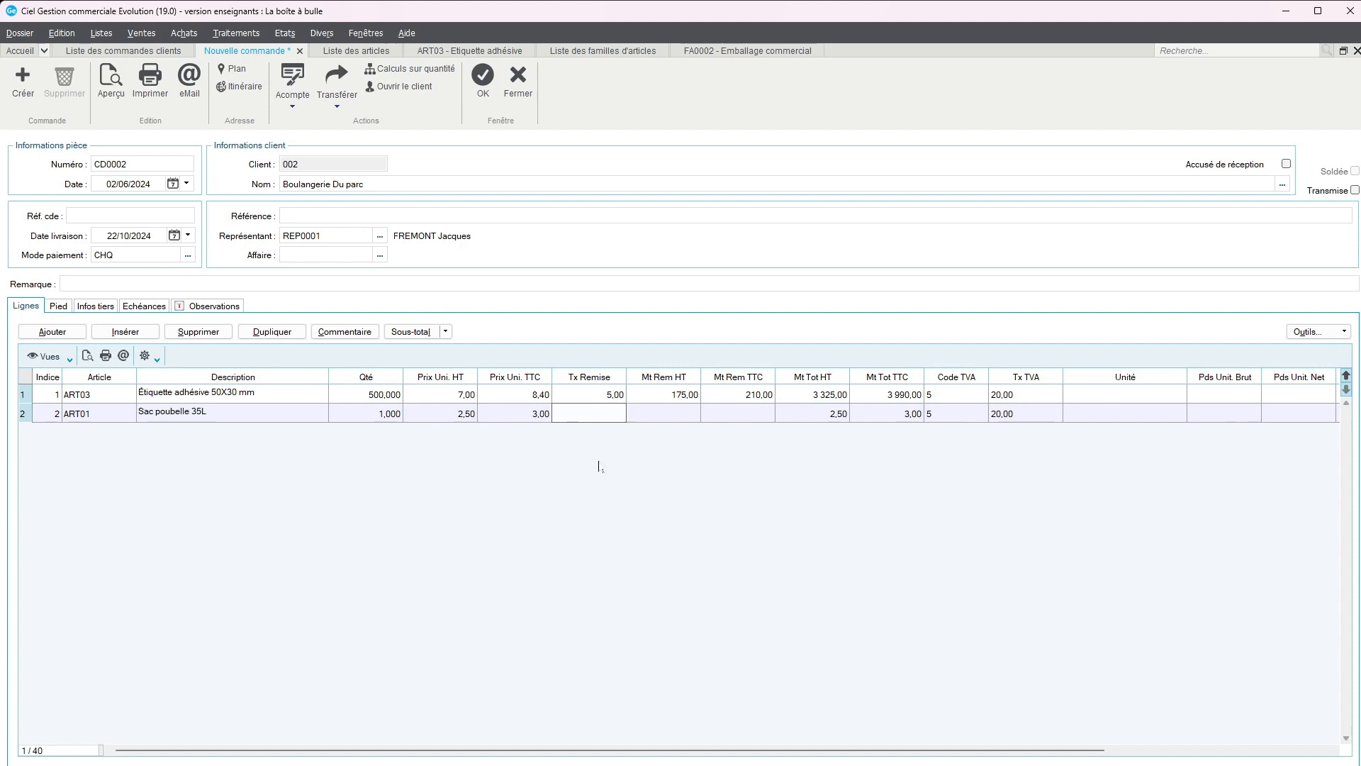
key("Return")
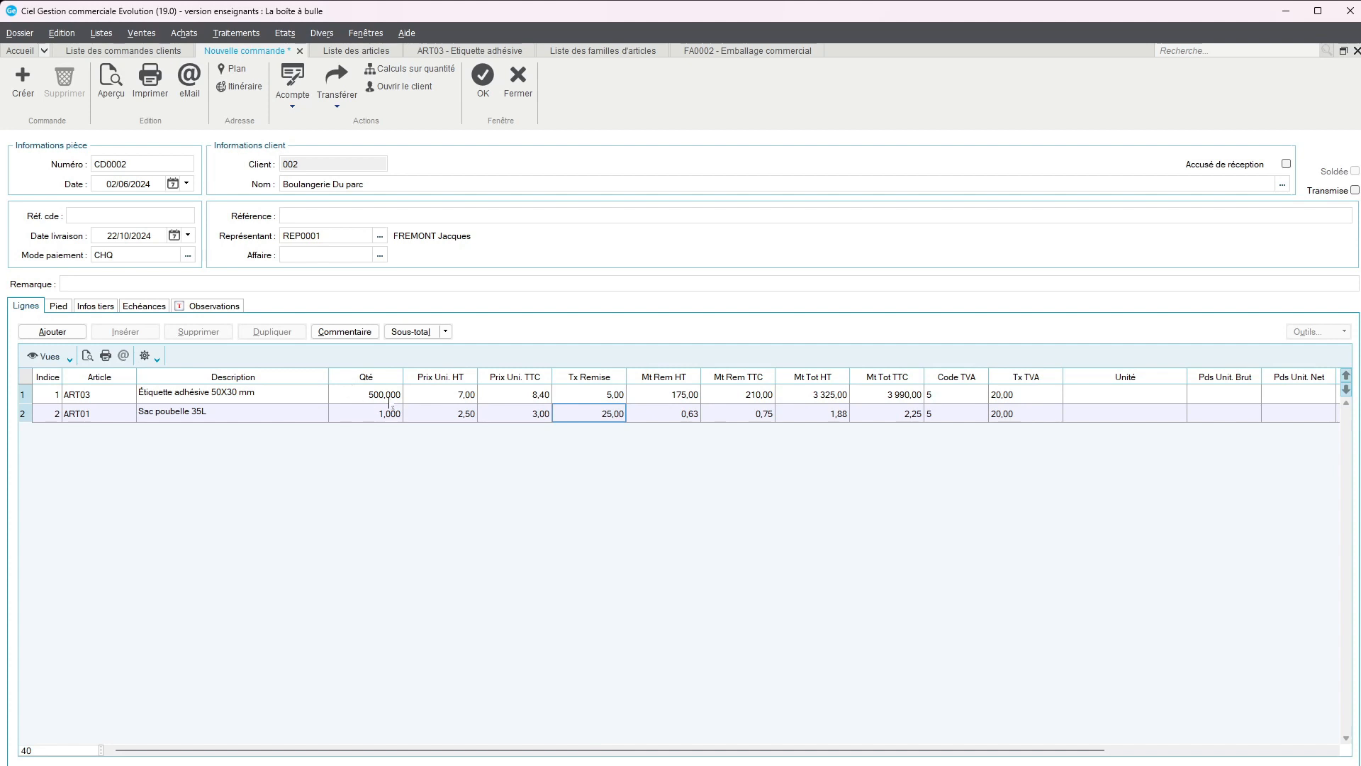
- Save the order and open its print preview using the Format A4 layout
left_click(482, 79)
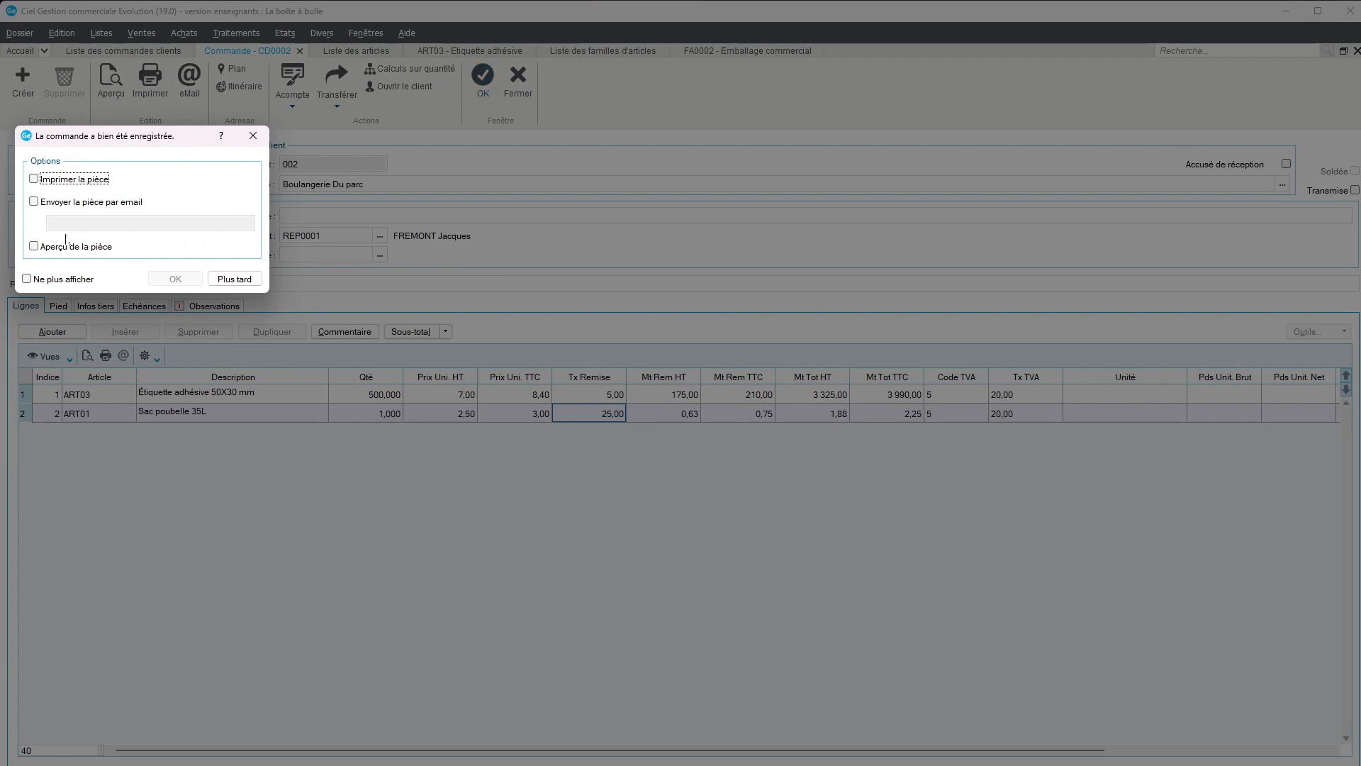
left_click(33, 246)
left_click(175, 279)
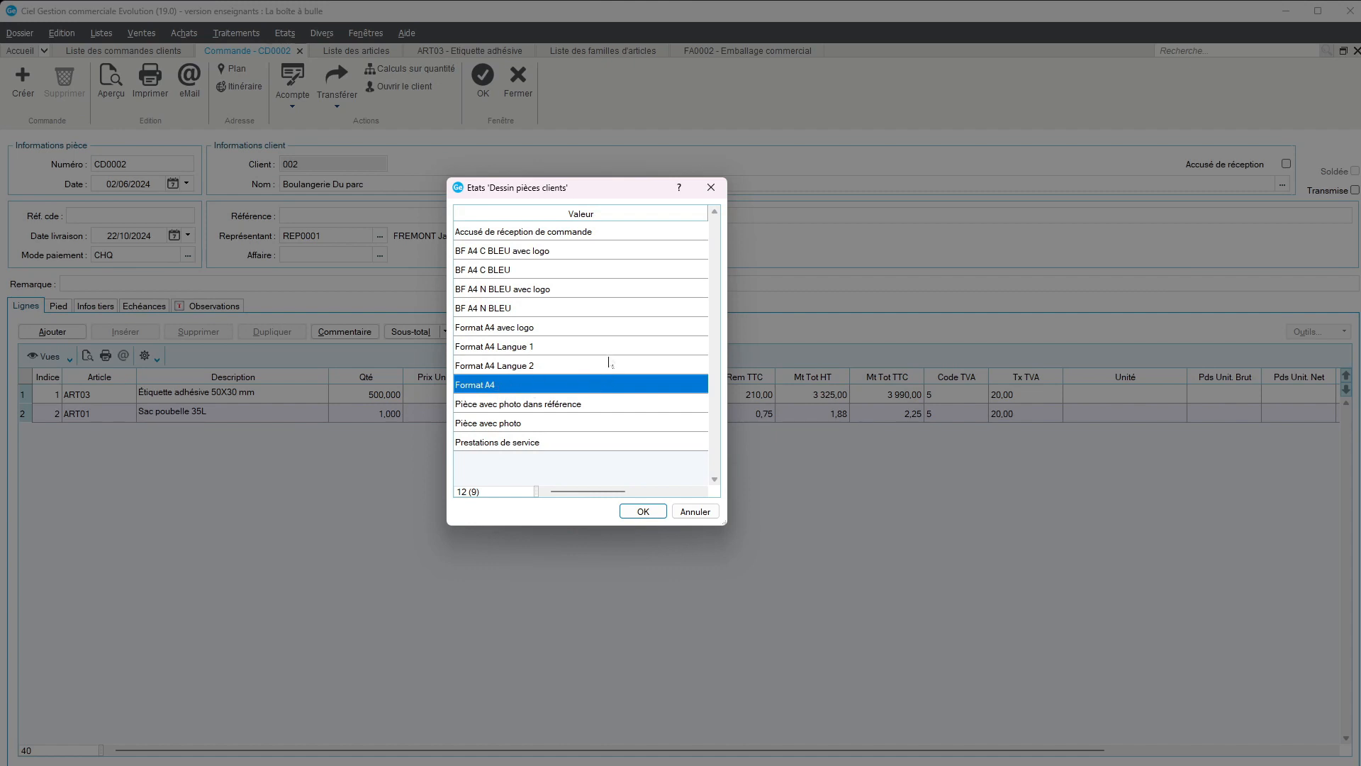
left_click(538, 331)
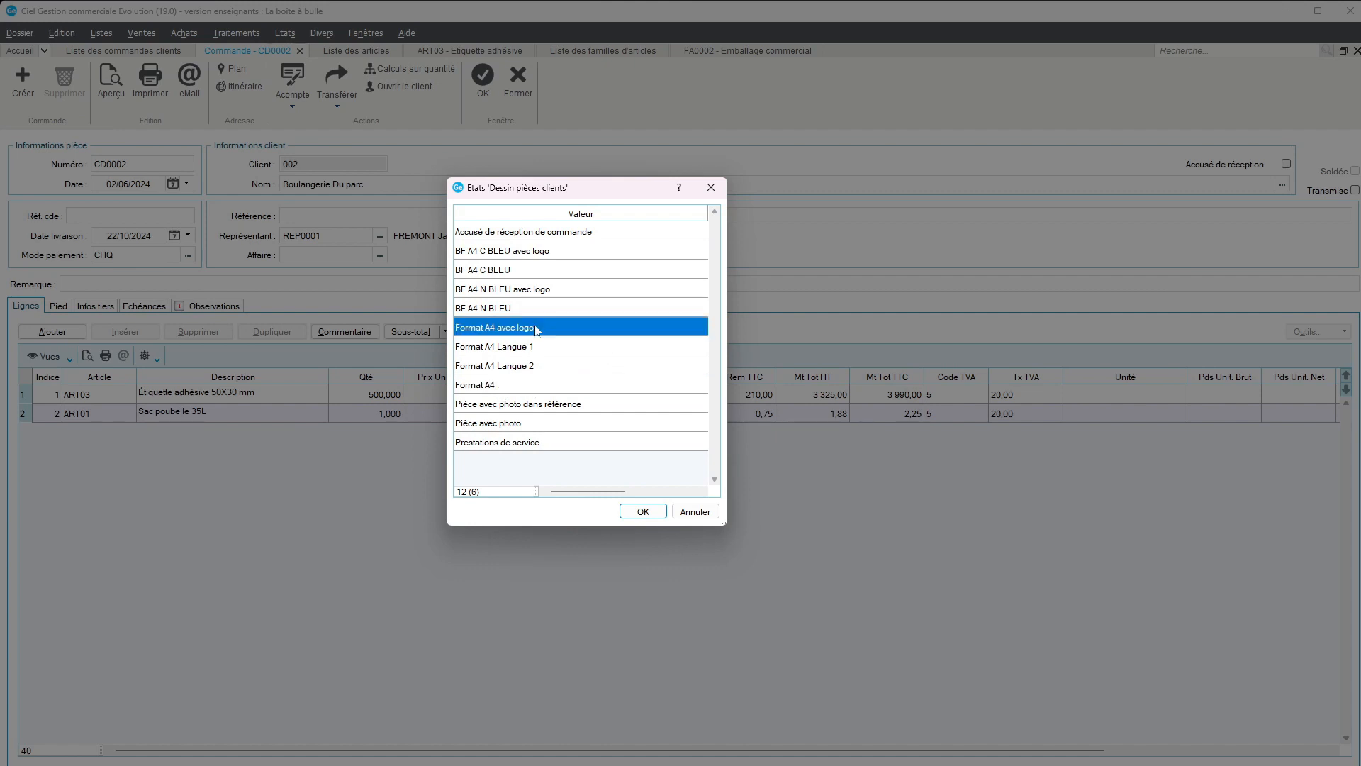
left_click(520, 388)
left_click(643, 511)
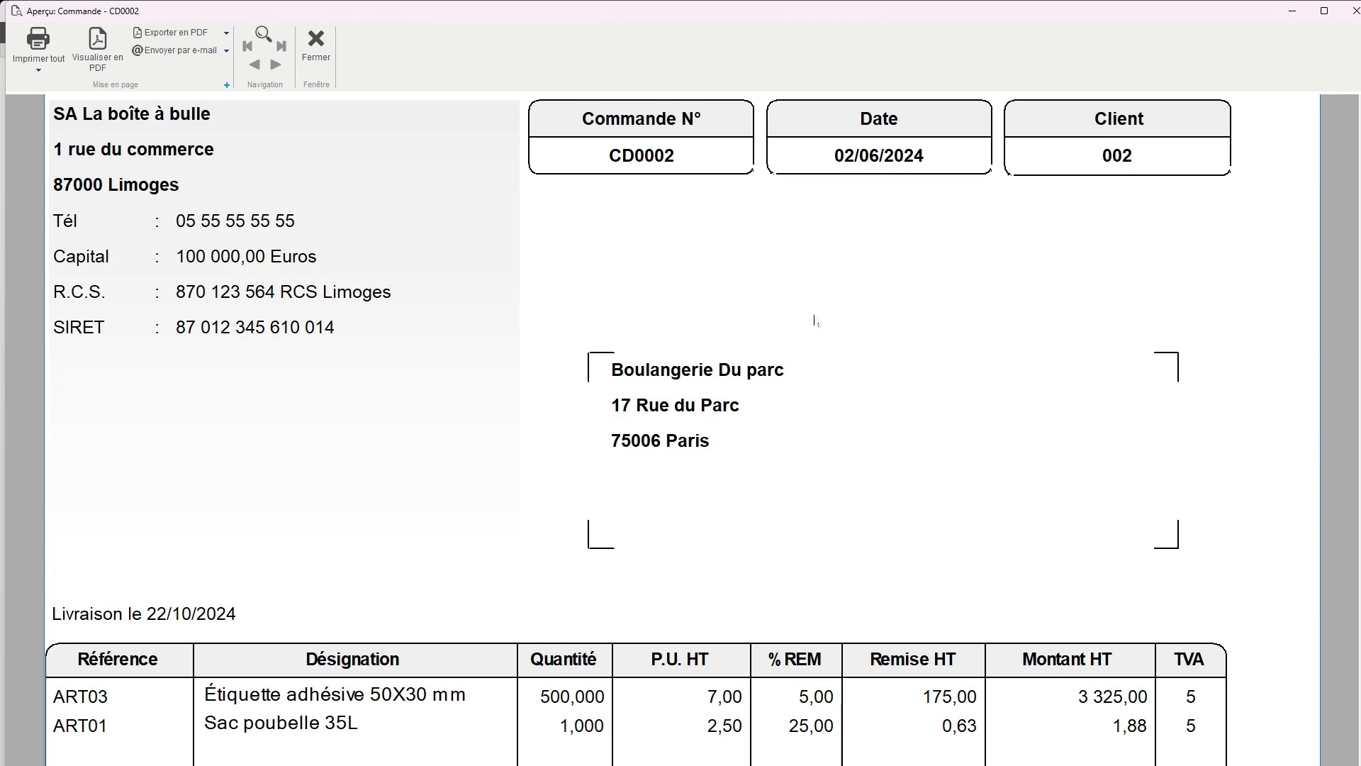
- Read the previewed order from its lines down to the shipping charges and net payable, and close the preview
scroll(816, 320, "down", 5)
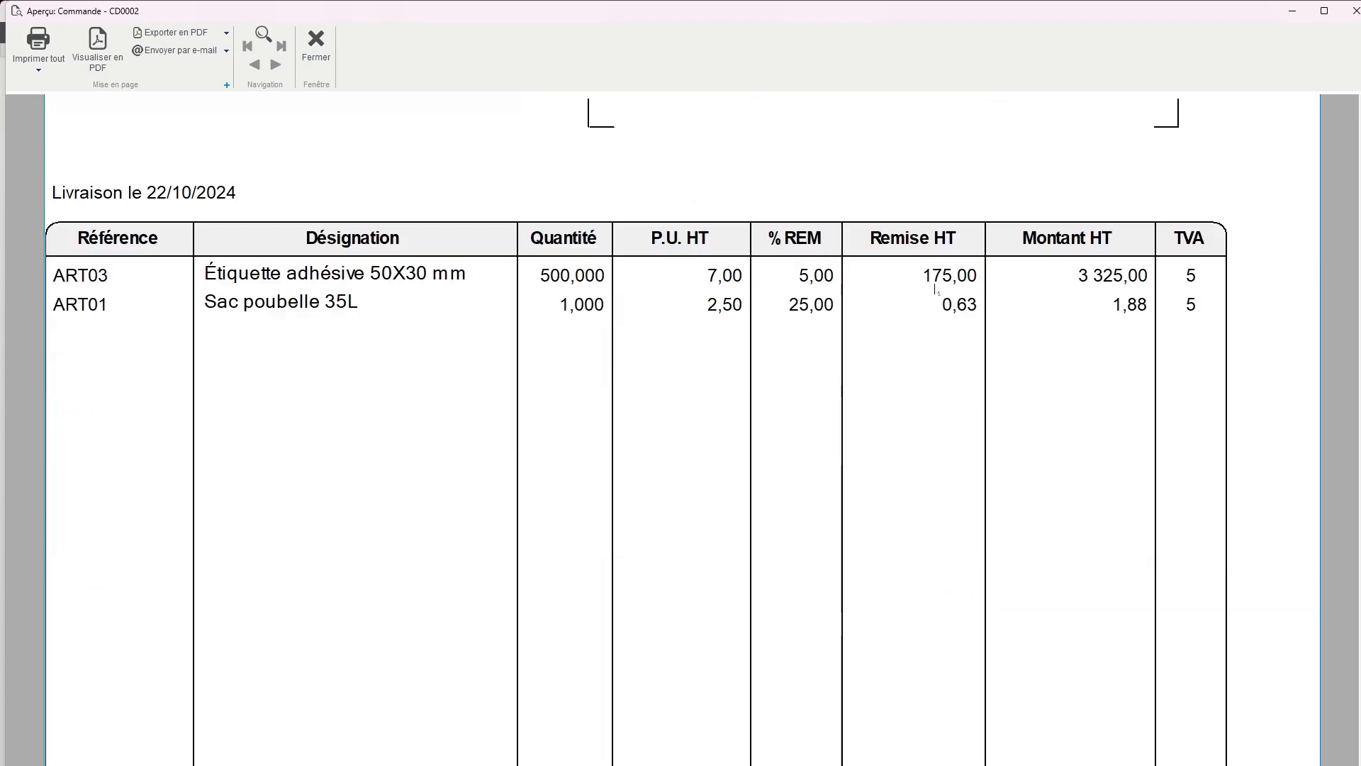
scroll(891, 320, "down", 7)
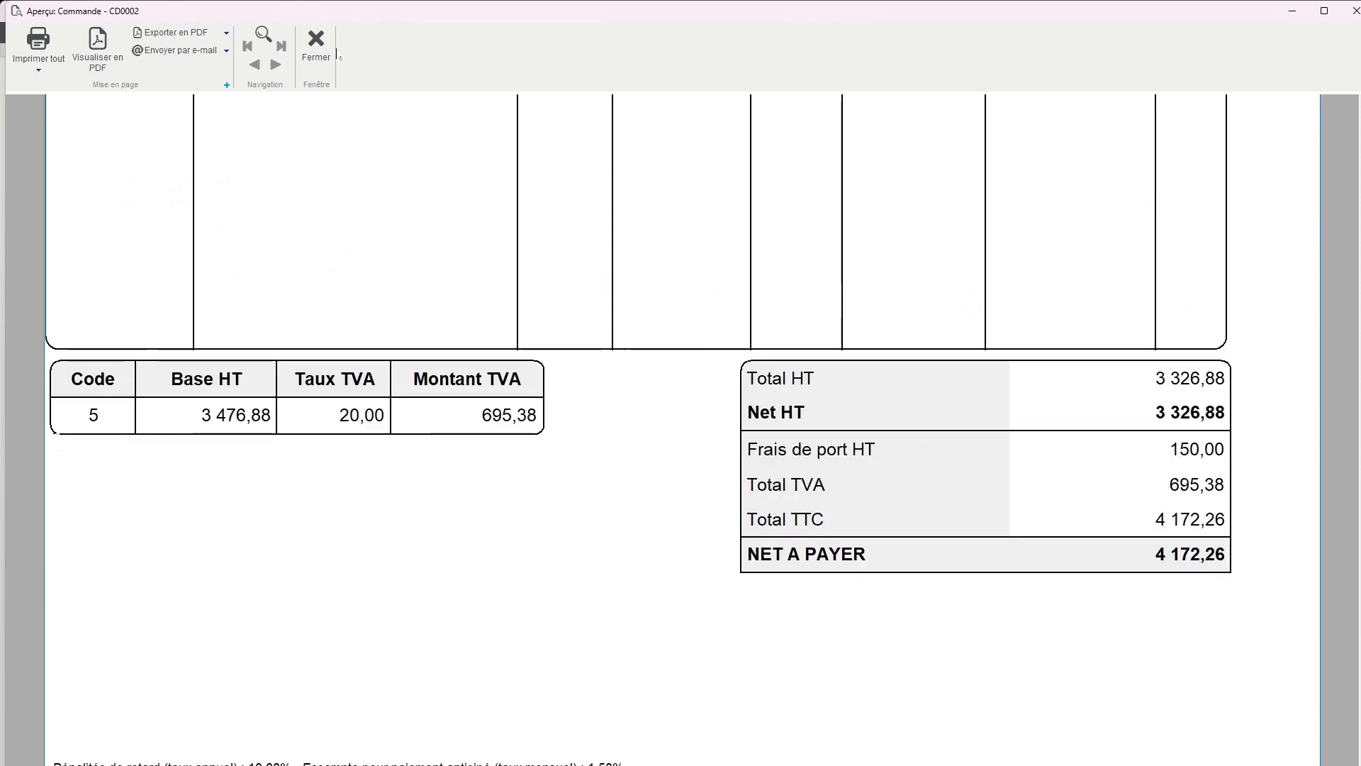
left_click(316, 44)
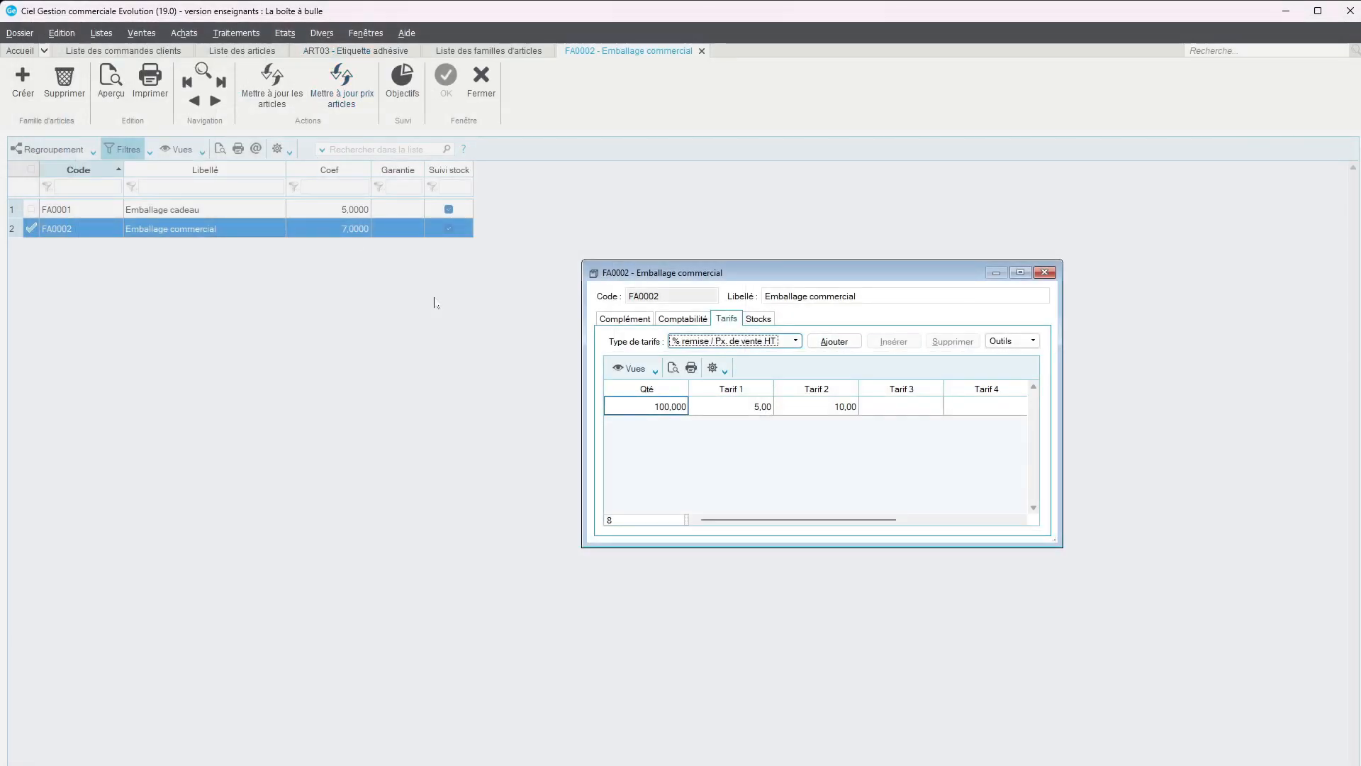
- Close the Emballage commercial family record and reopen the Boulangerie Du parc order from the customer orders list
left_click(1046, 274)
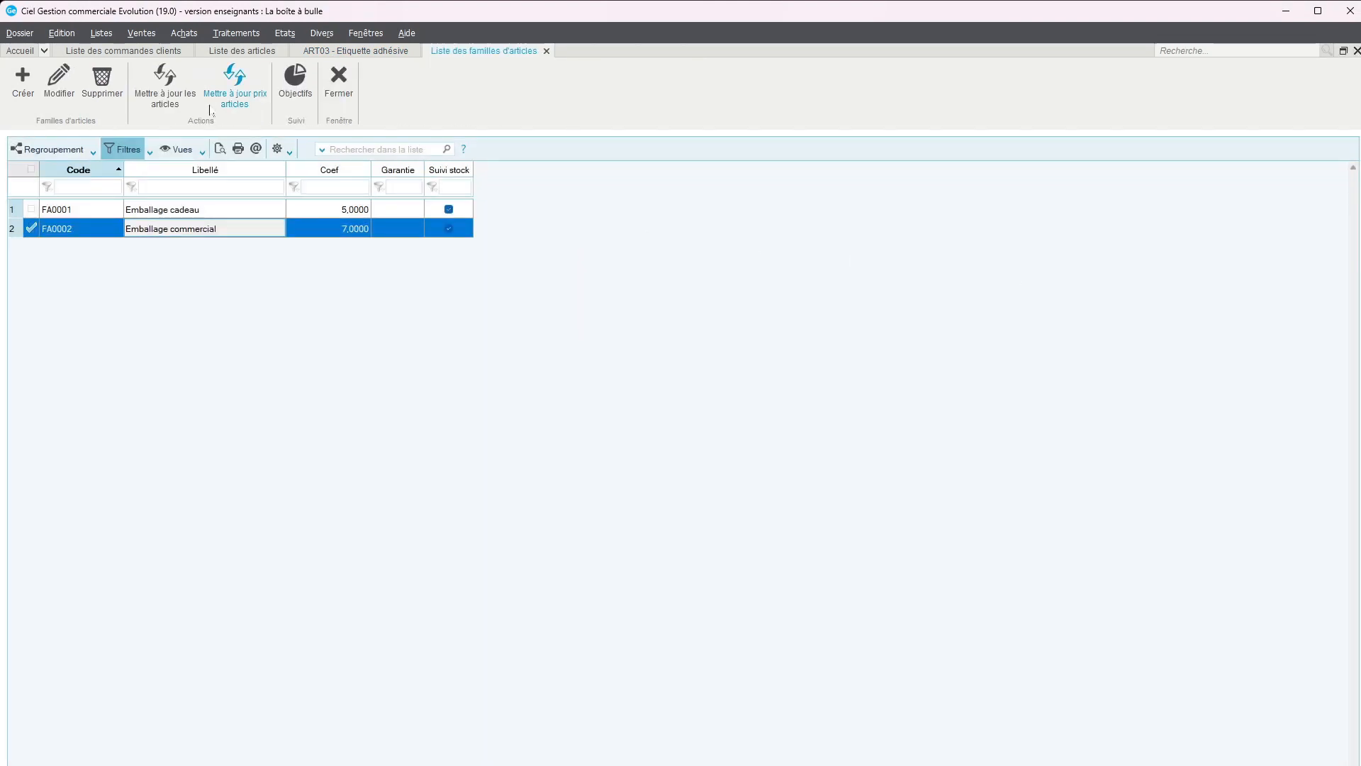
left_click(123, 50)
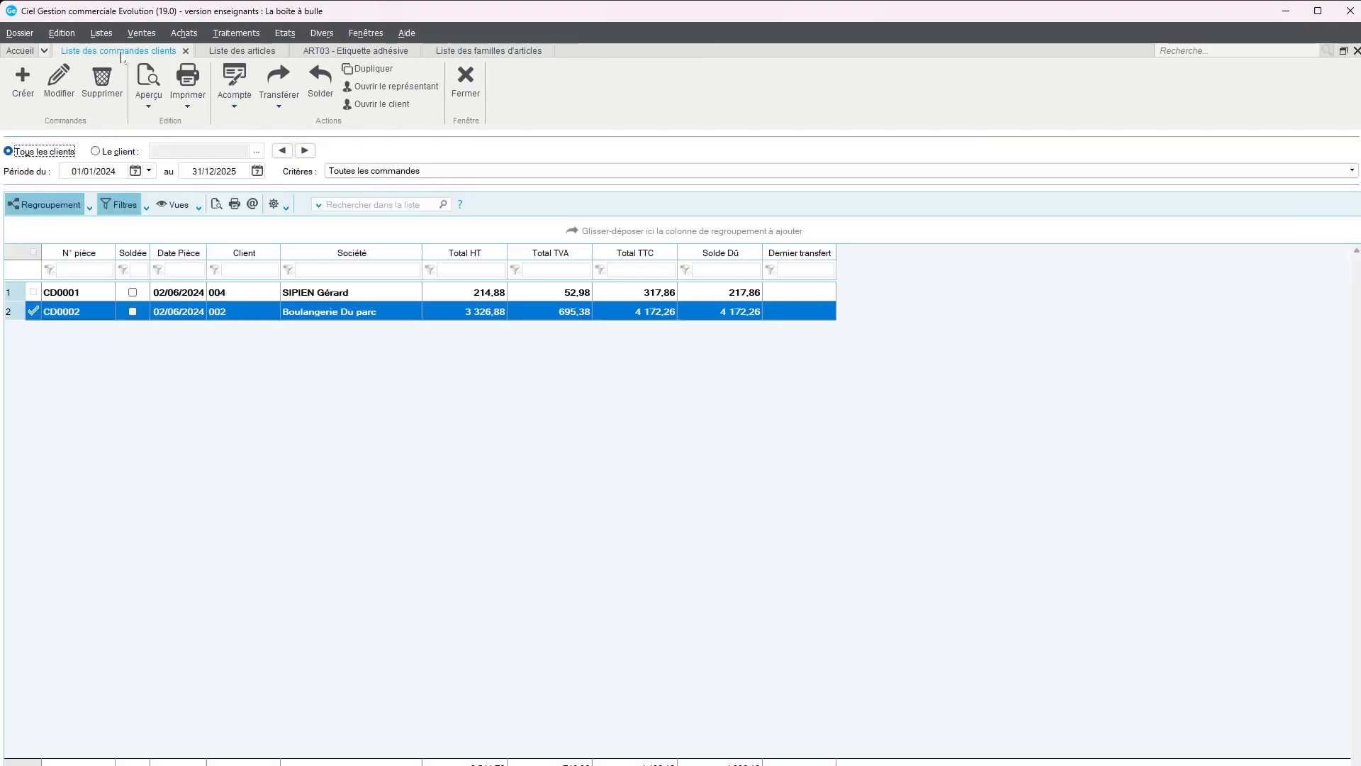
double_click(349, 316)
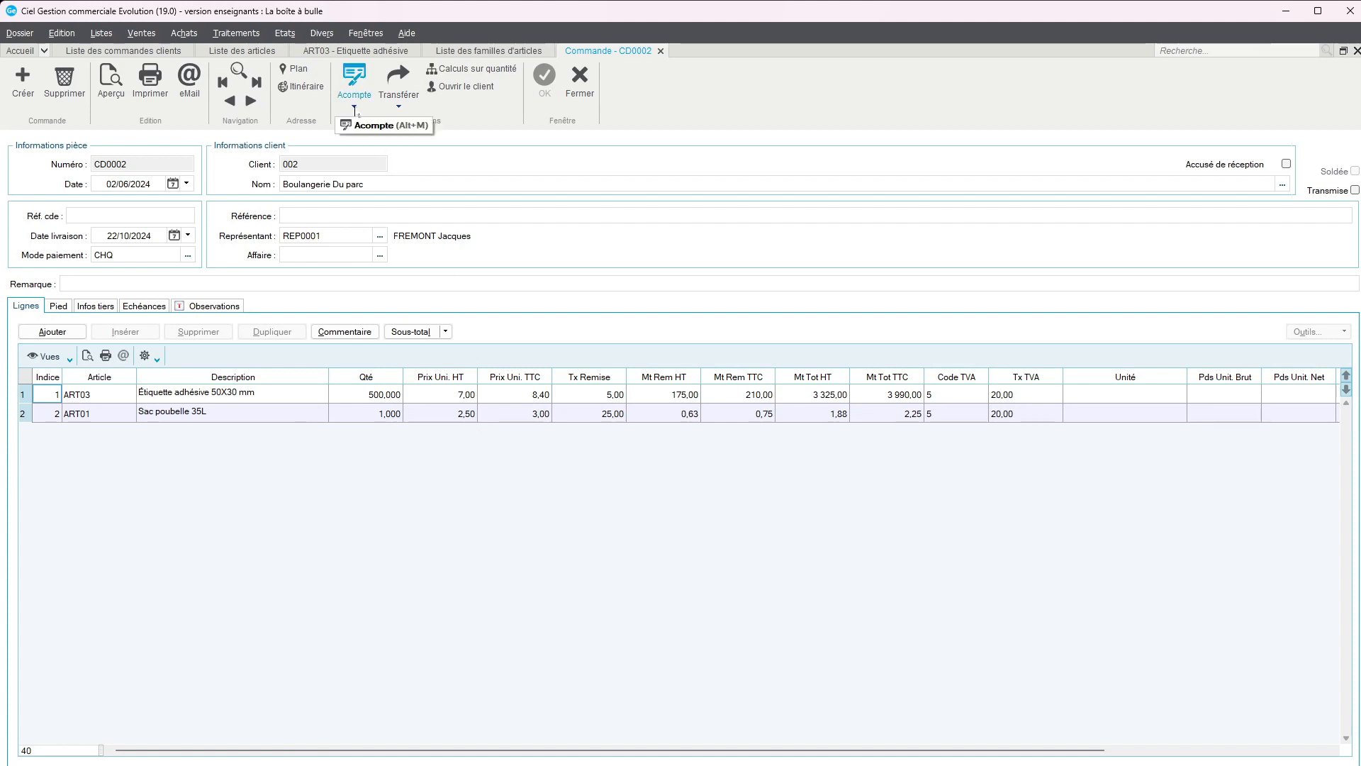
- Record a deposit of 1500 on the order with the reference "BNP 125" and close the resulting report
left_click(354, 108)
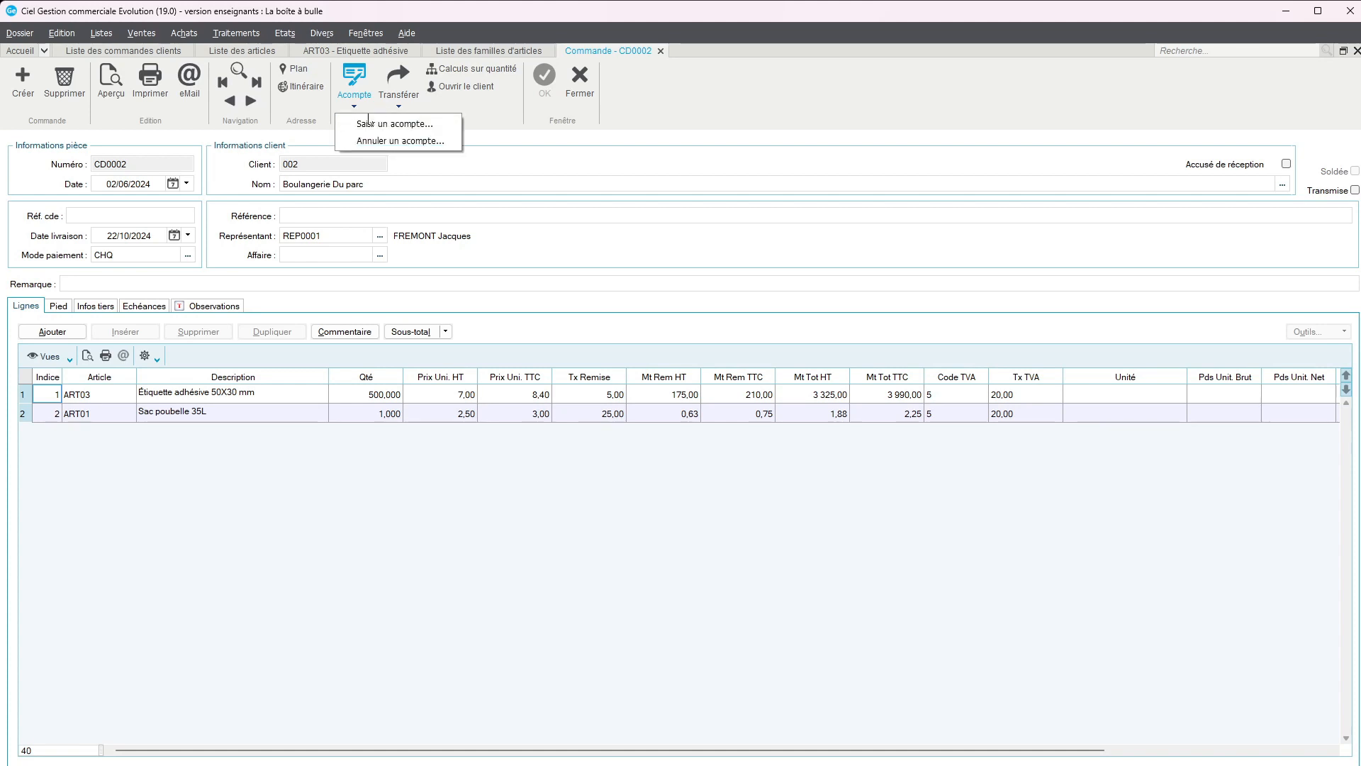
left_click(368, 123)
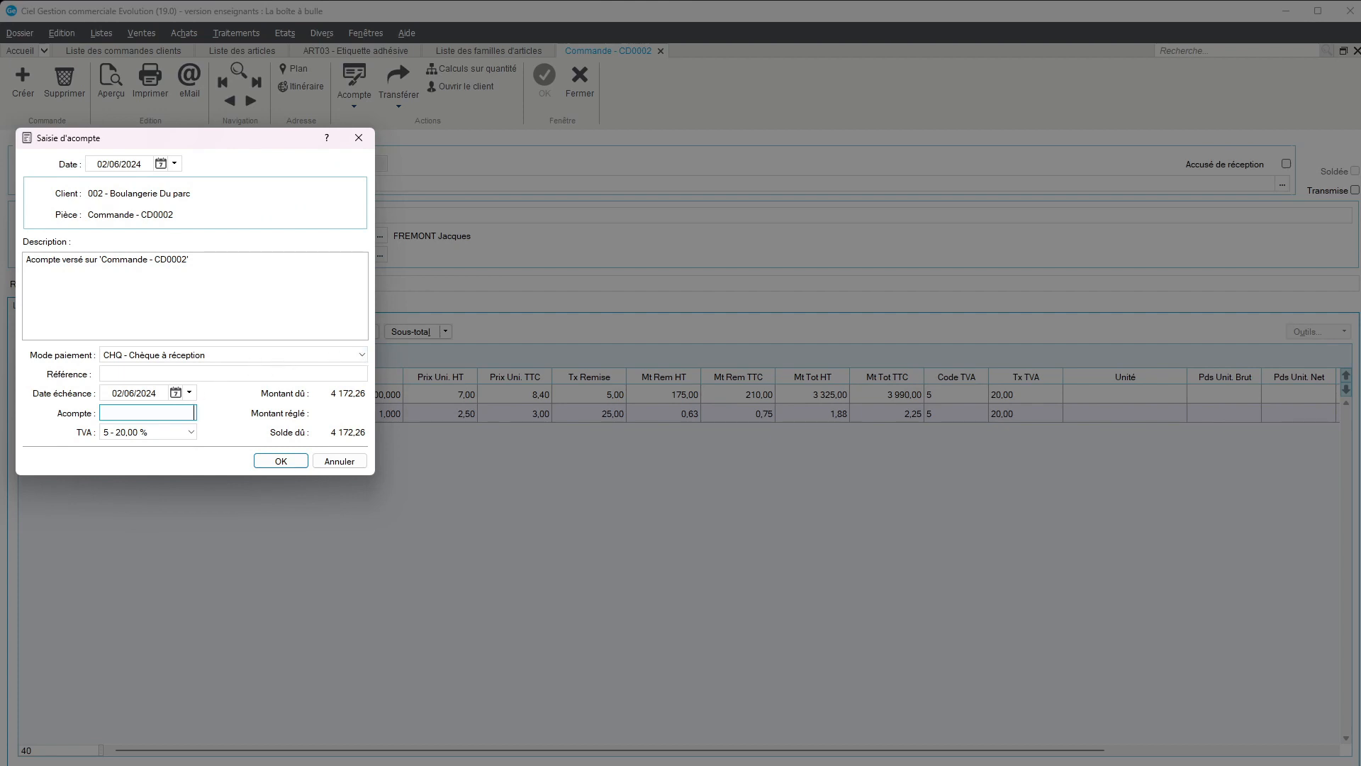
left_click(194, 374)
type("B")
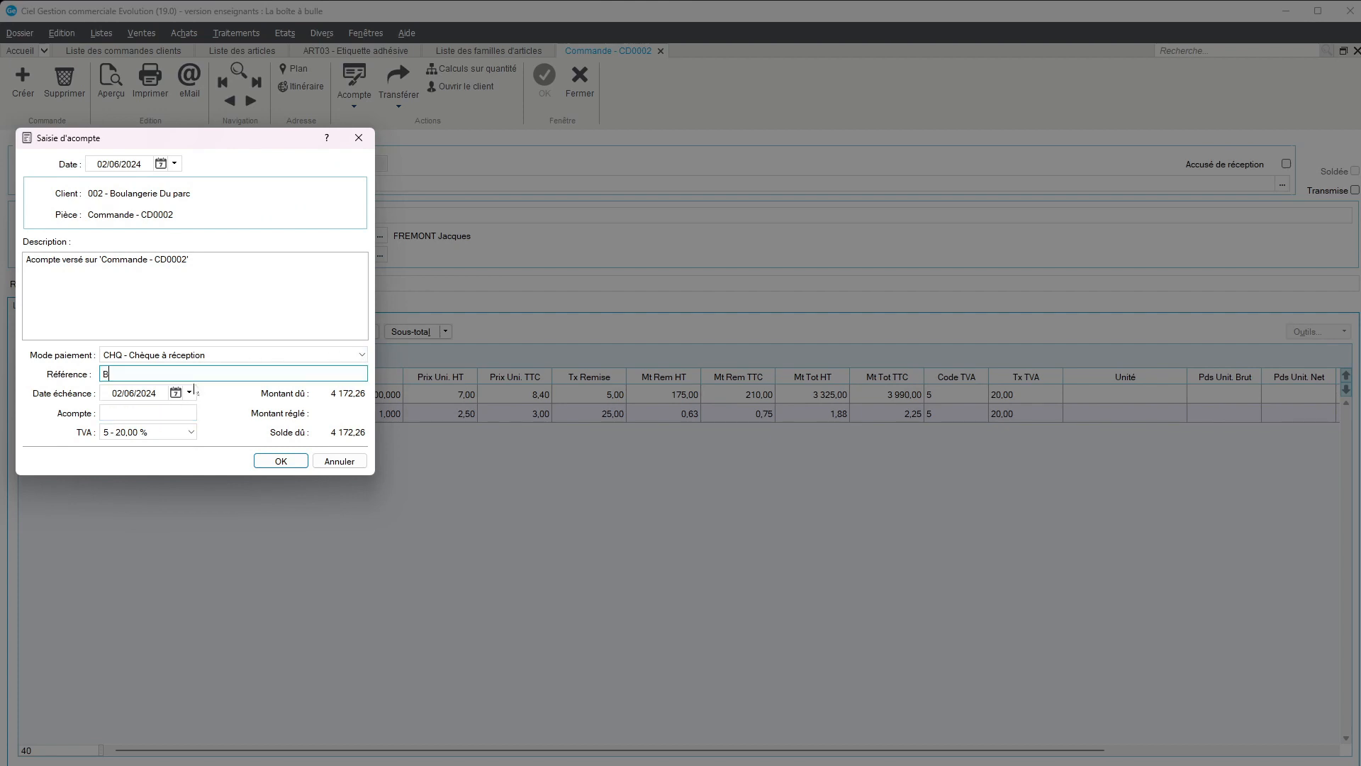
type("NP 125")
left_click(194, 413)
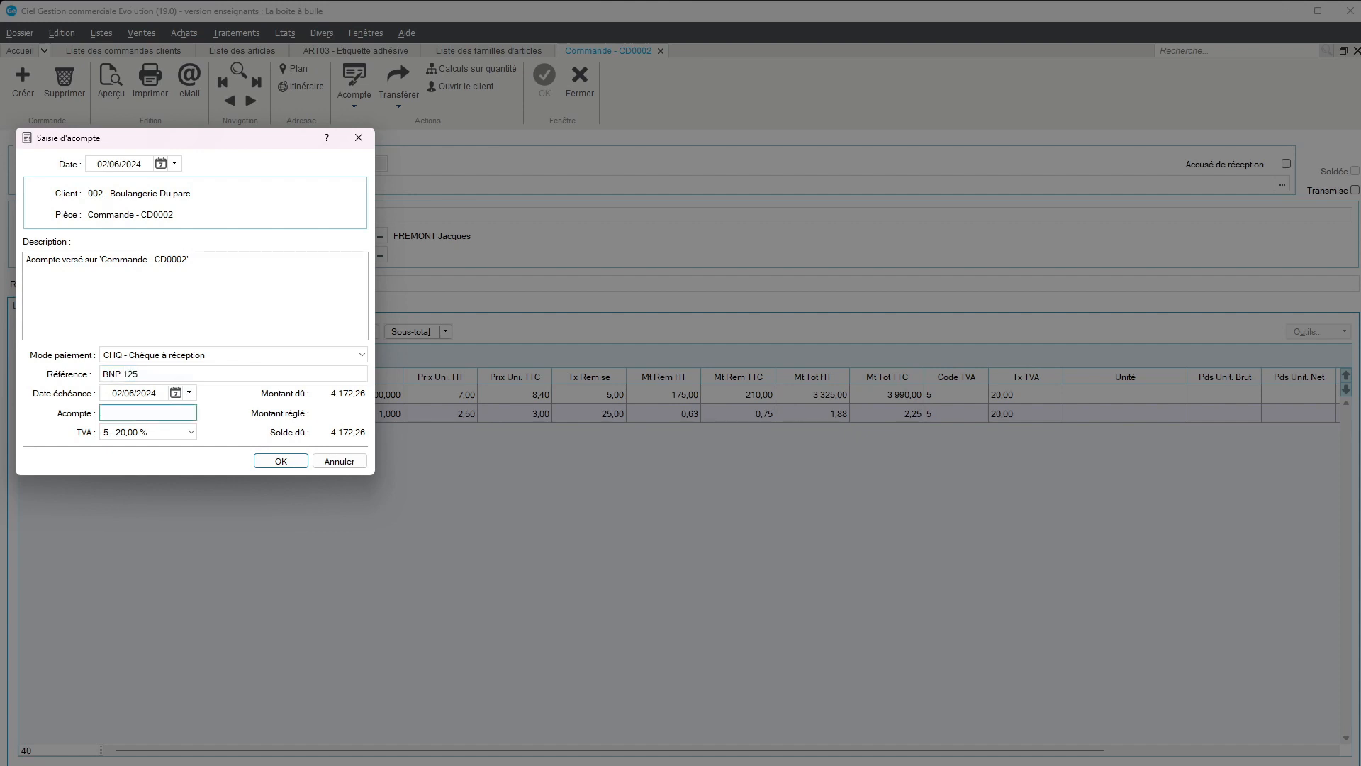
type("1500")
left_click(273, 462)
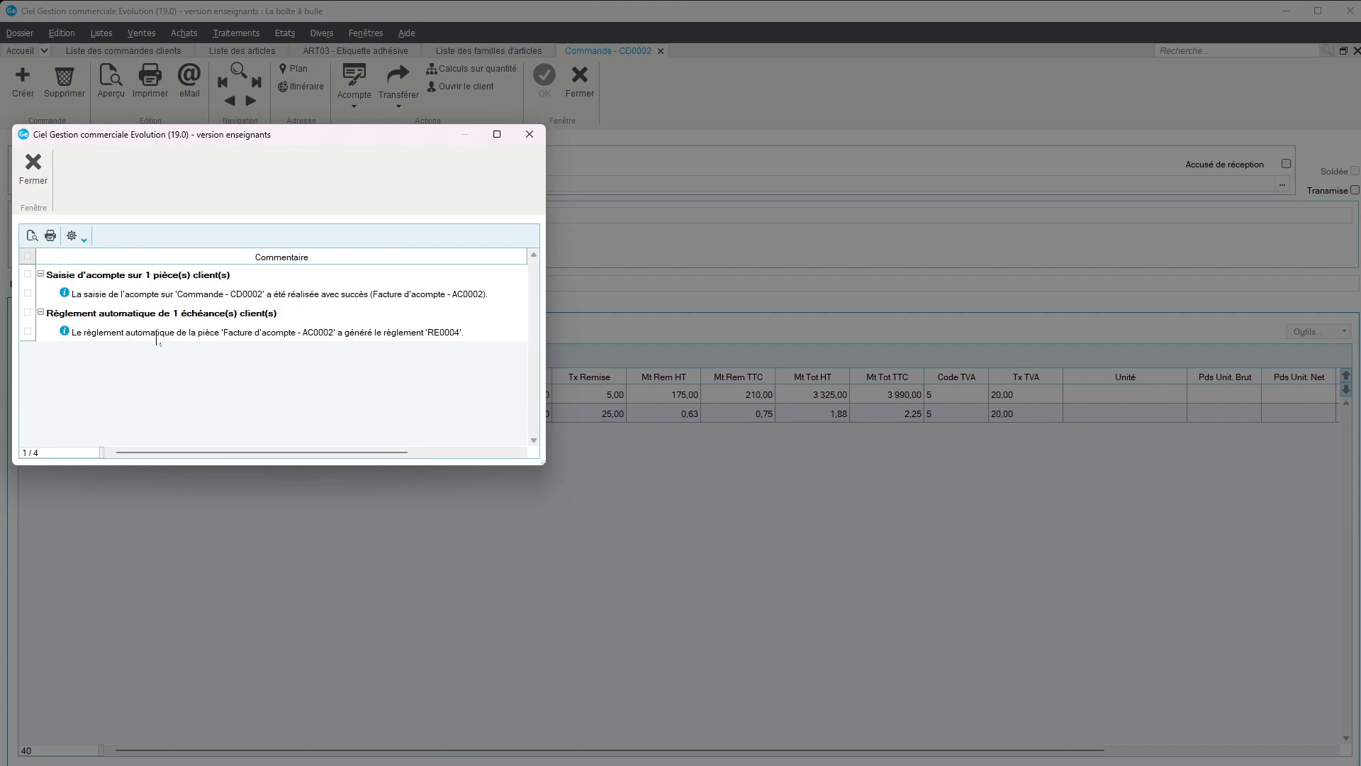
left_click(29, 173)
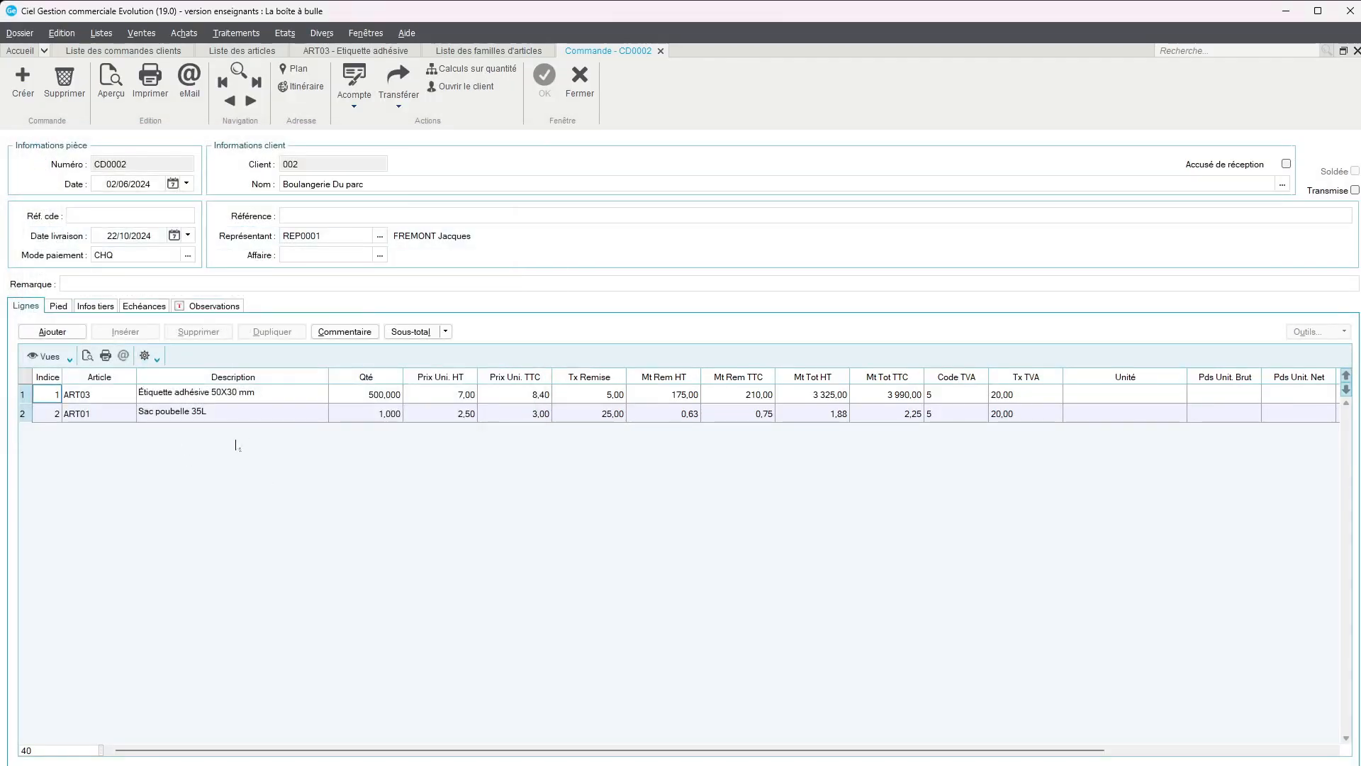
- Preview the order again in Format A4, check the deposit and net payable in the totals, and close the preview
left_click(114, 88)
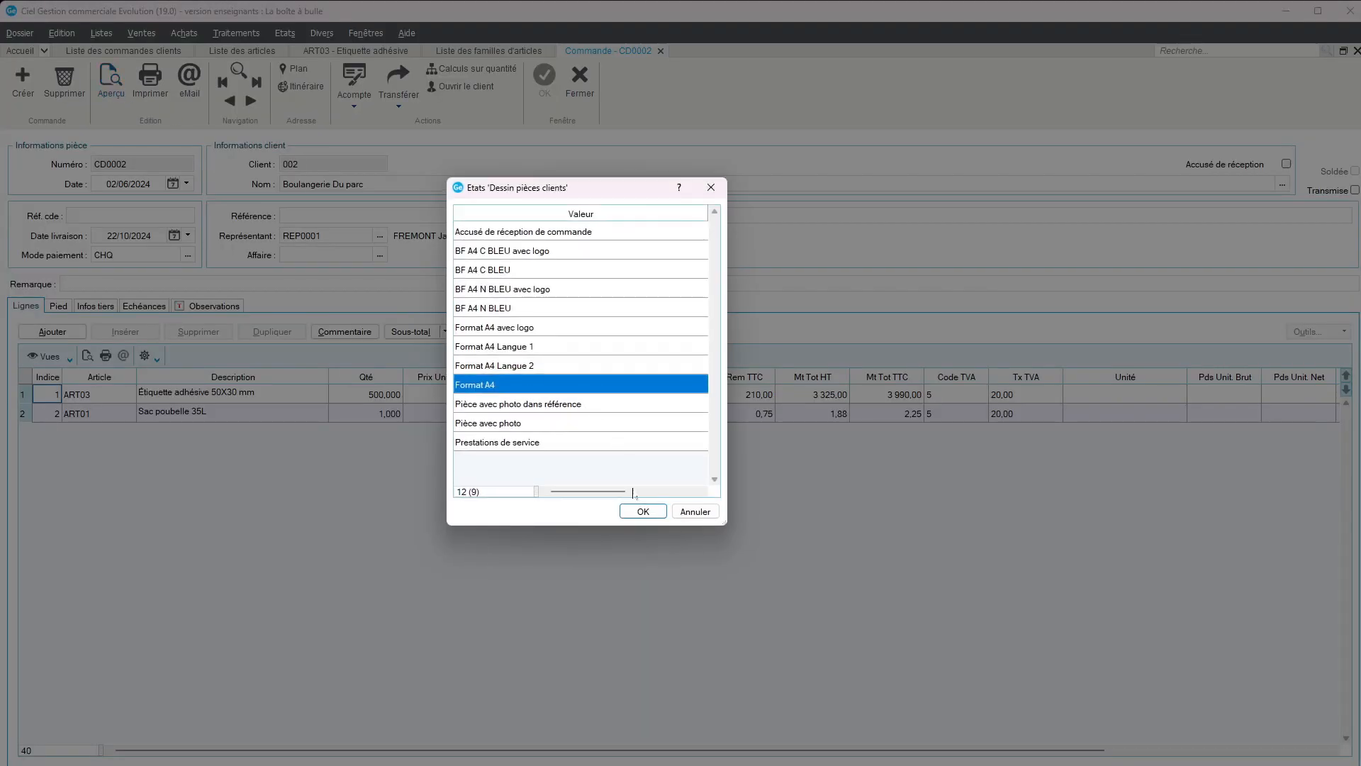
left_click(642, 512)
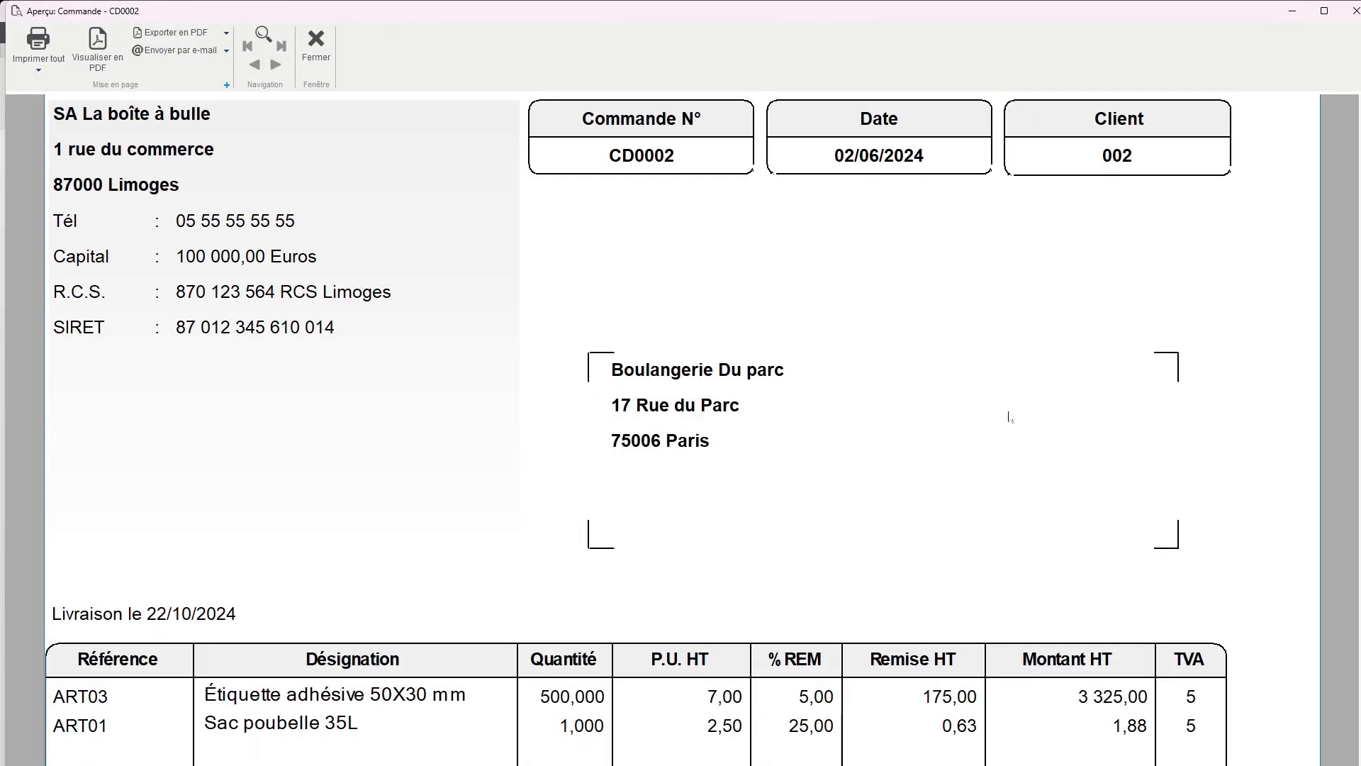
scroll(1007, 425, "down", 10)
scroll(1008, 429, "down", 3)
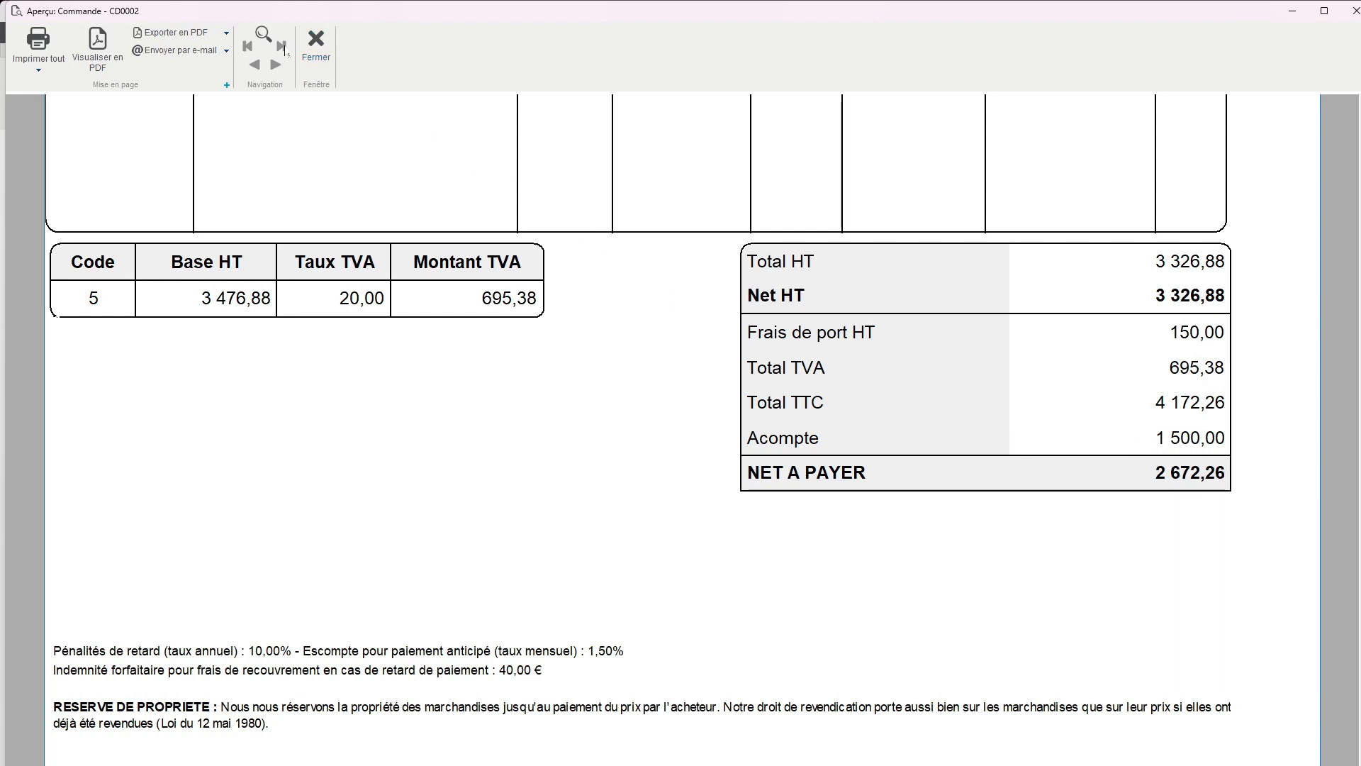
left_click(315, 53)
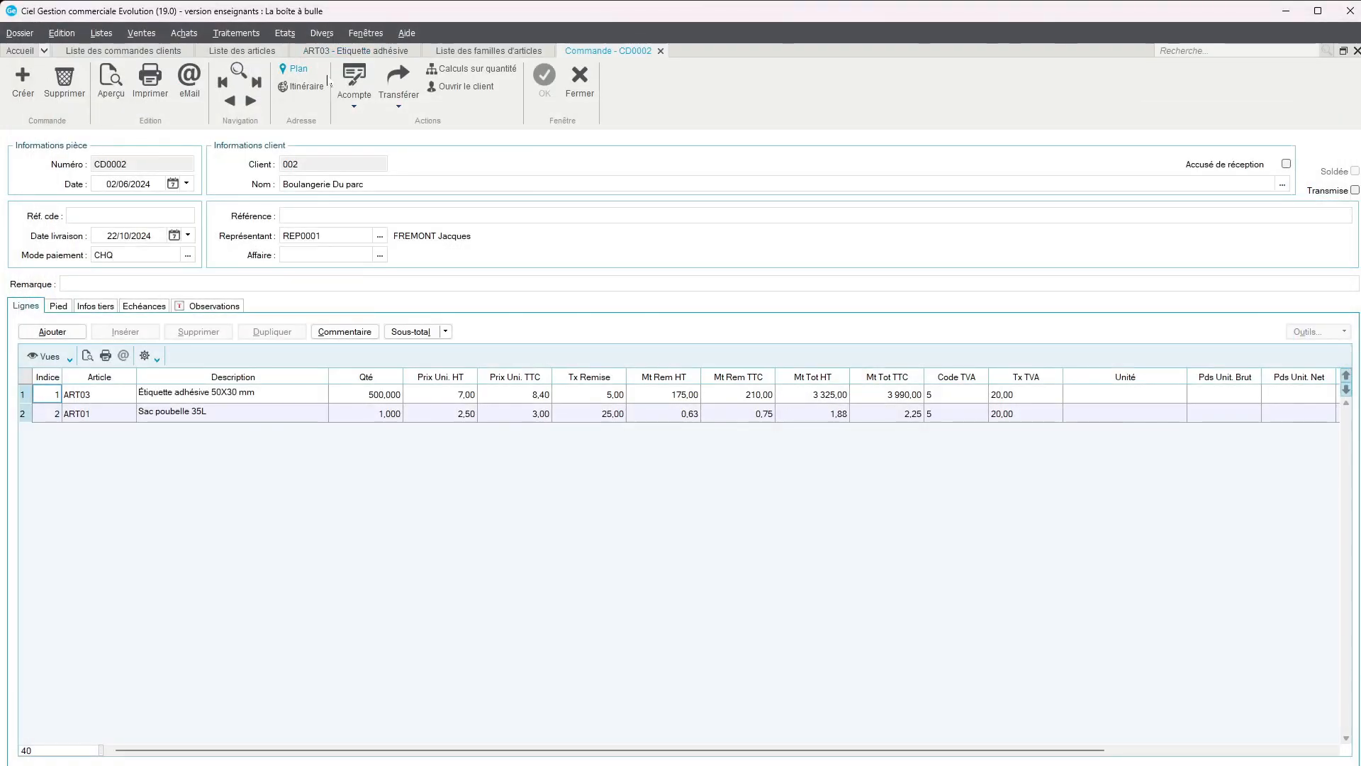
- Open the customer's record from the order to examine its financial information, and return to the order
left_click(464, 88)
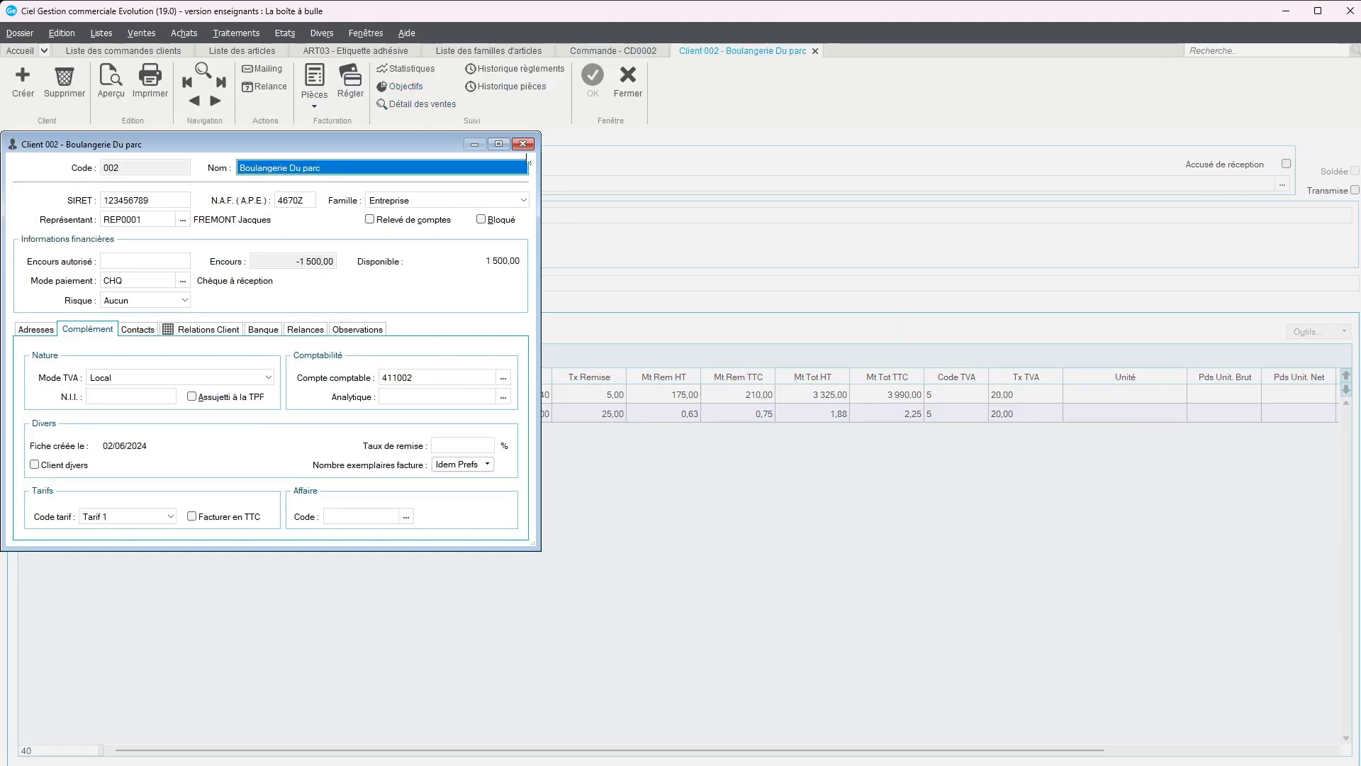
left_click(523, 144)
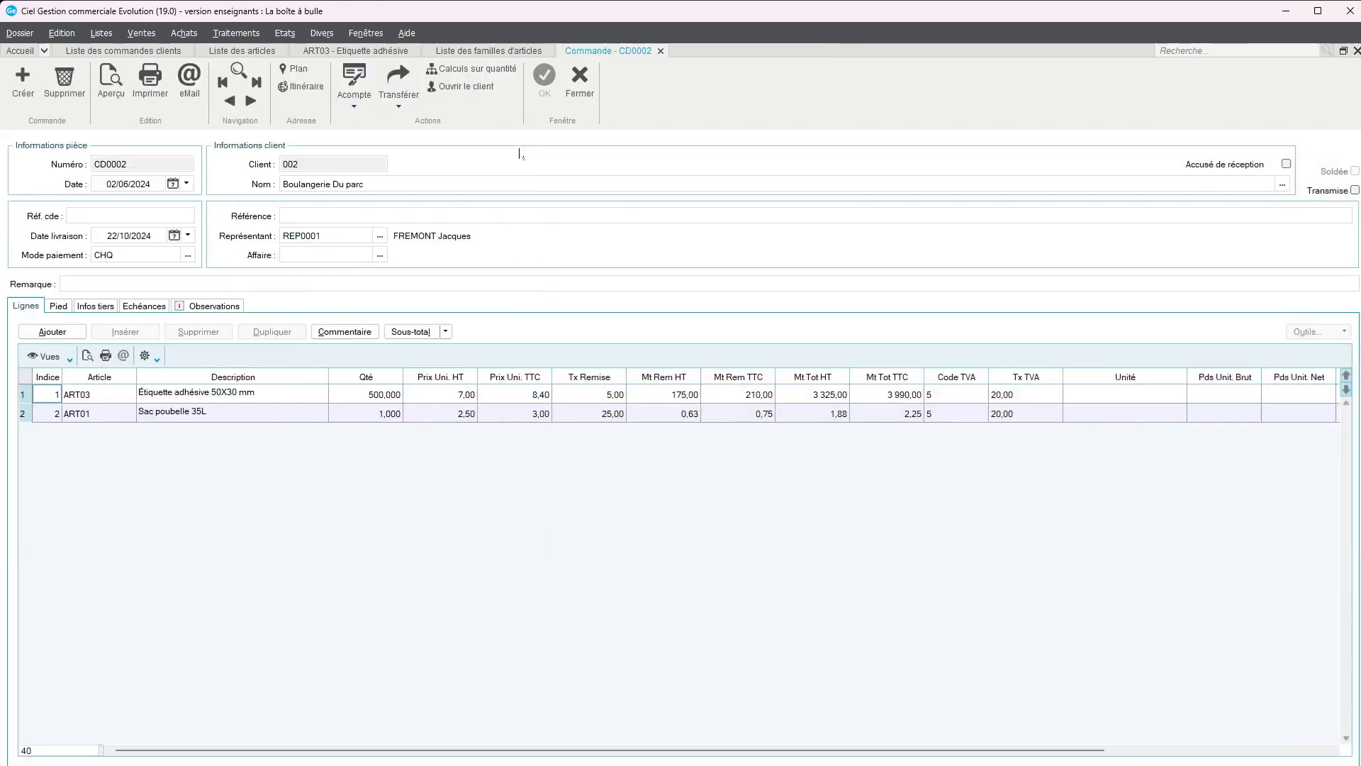
left_click(100, 33)
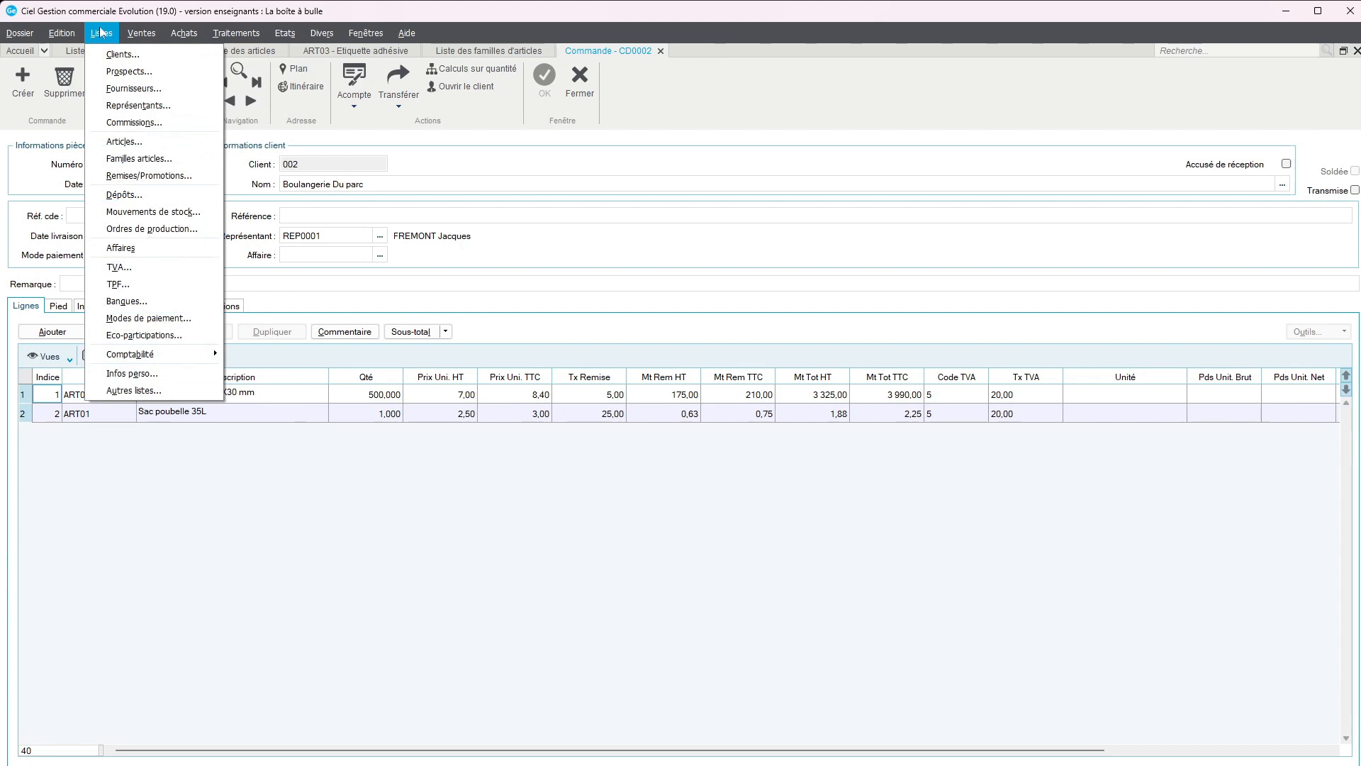
left_click(599, 246)
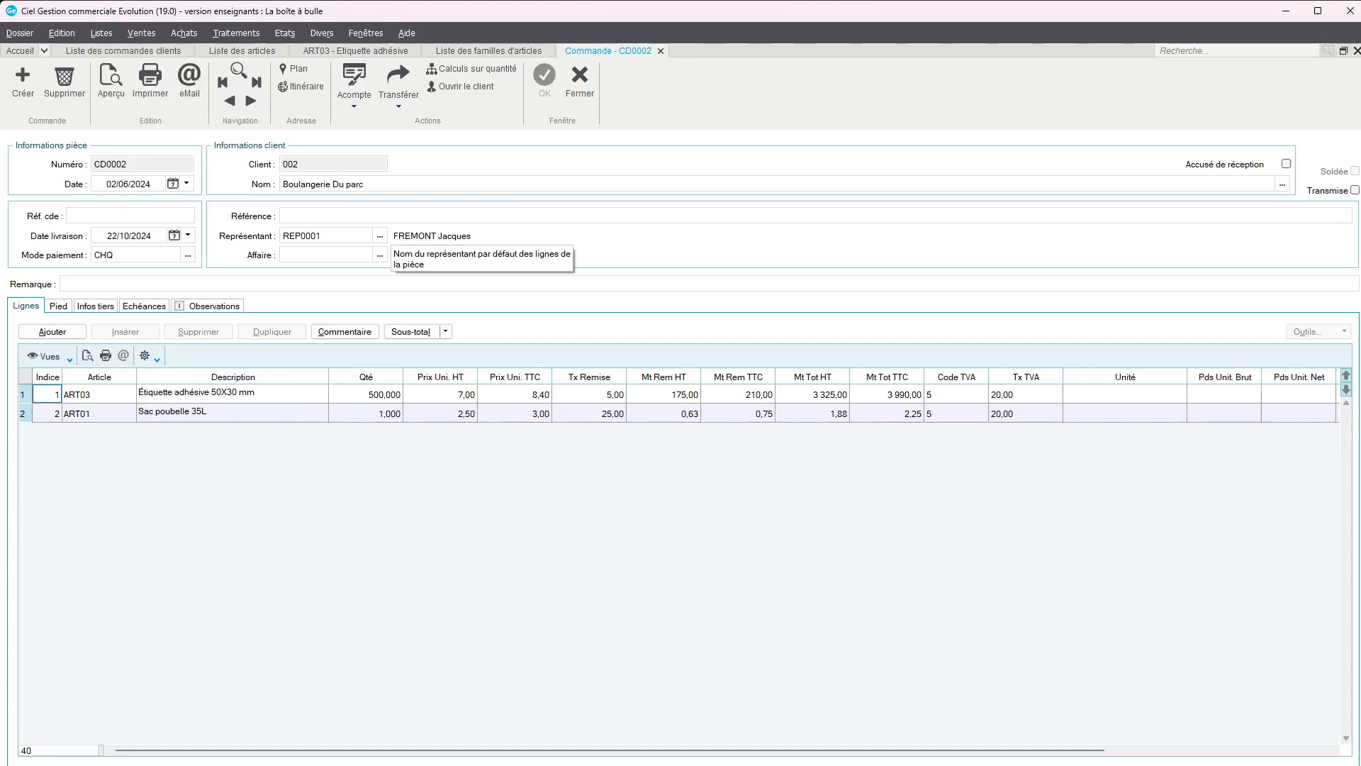